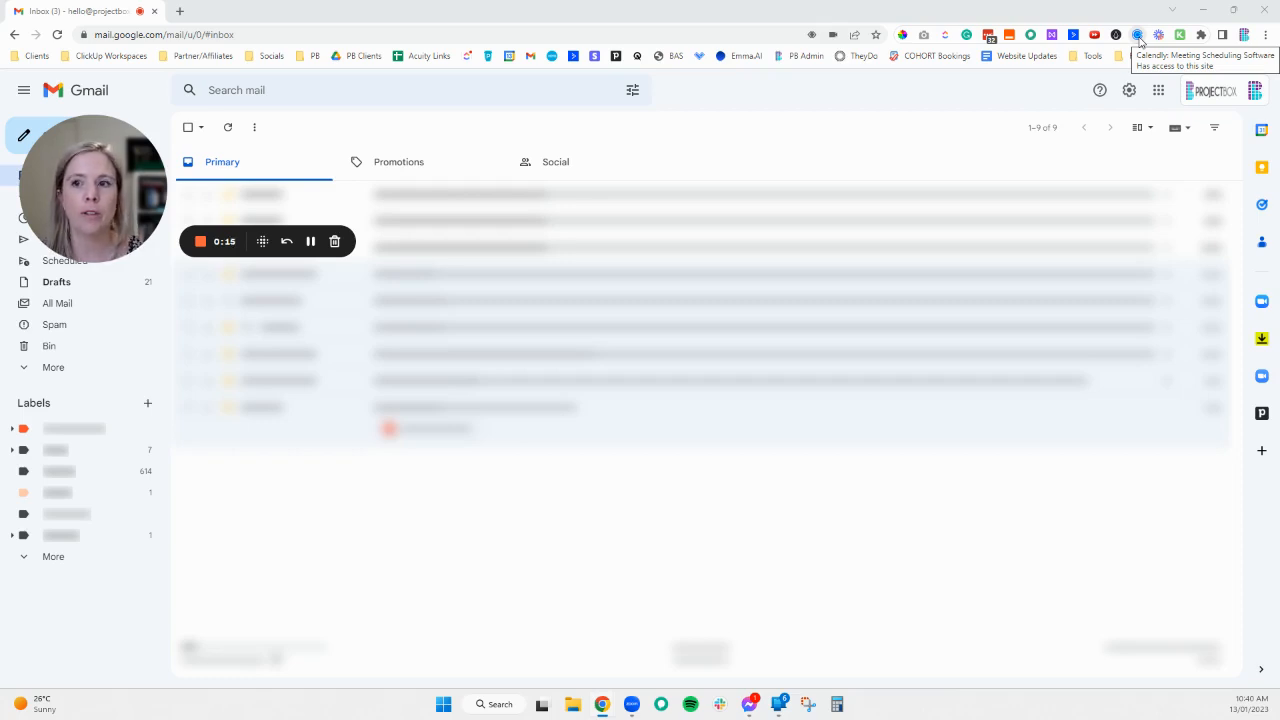
- Open the Calendly extension and browse its event types, starred events, integrations and Create options
click(1138, 36)
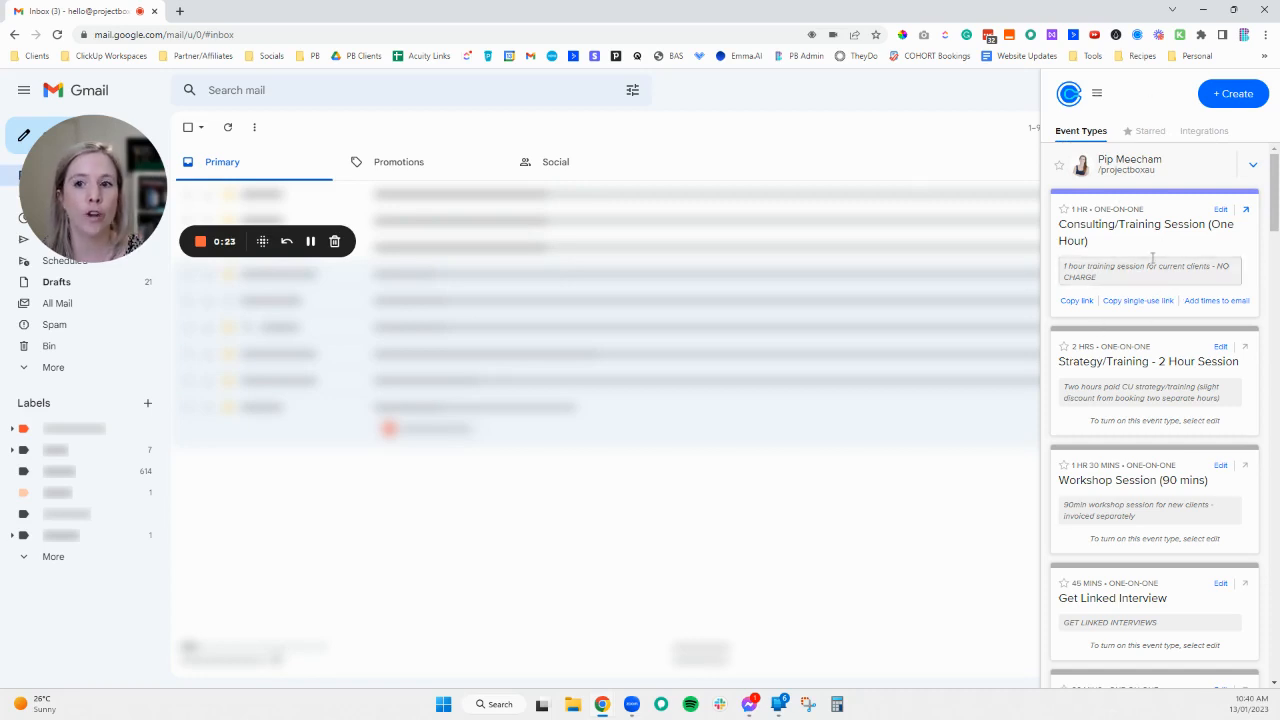
click(1142, 131)
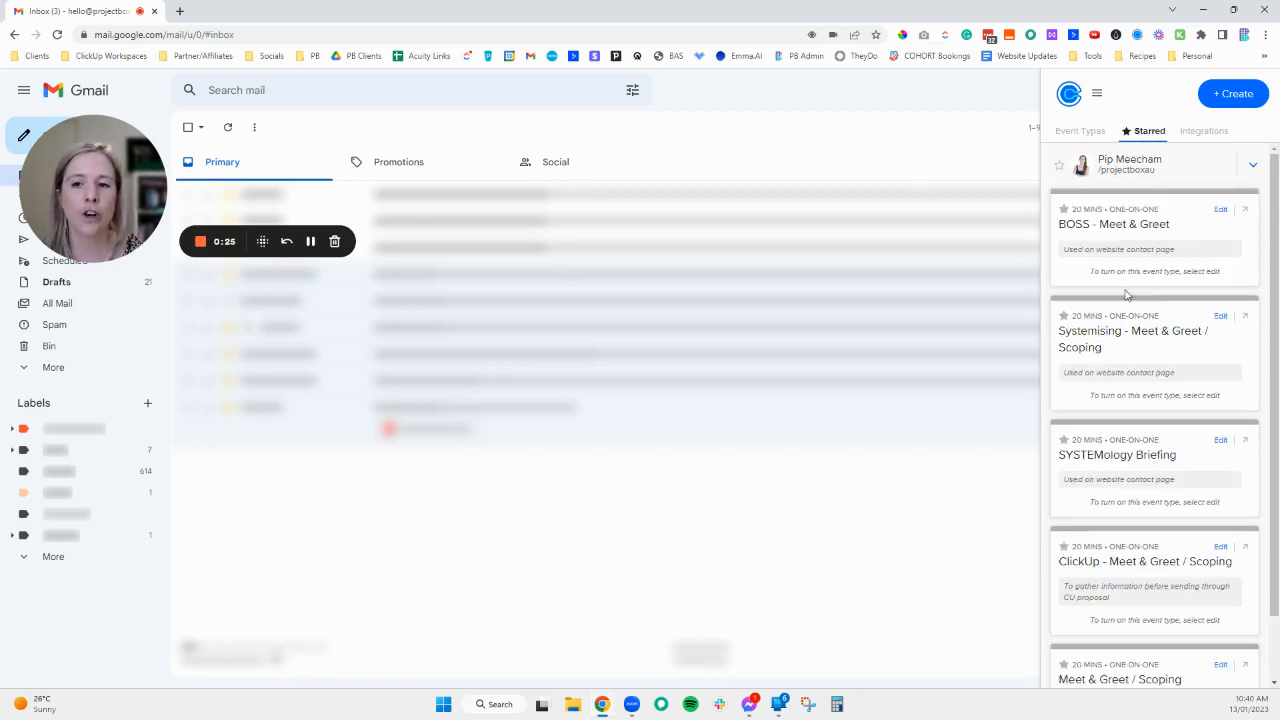
click(1201, 131)
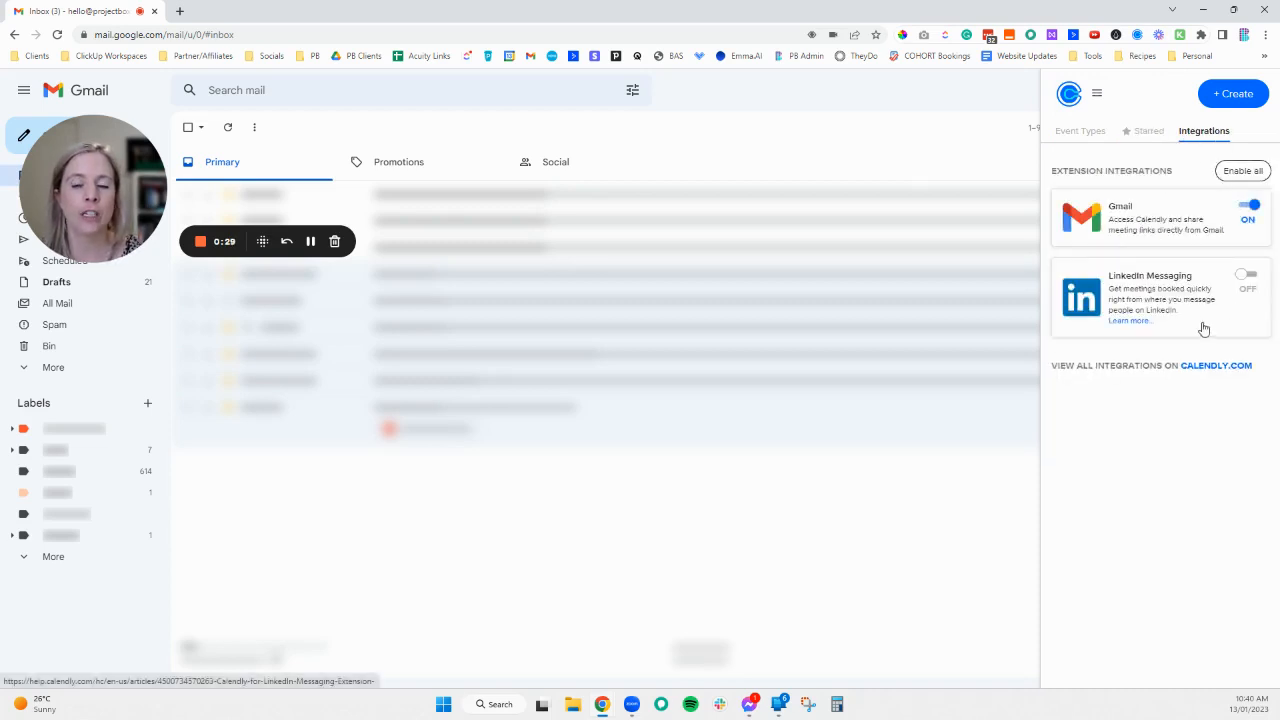
click(1079, 135)
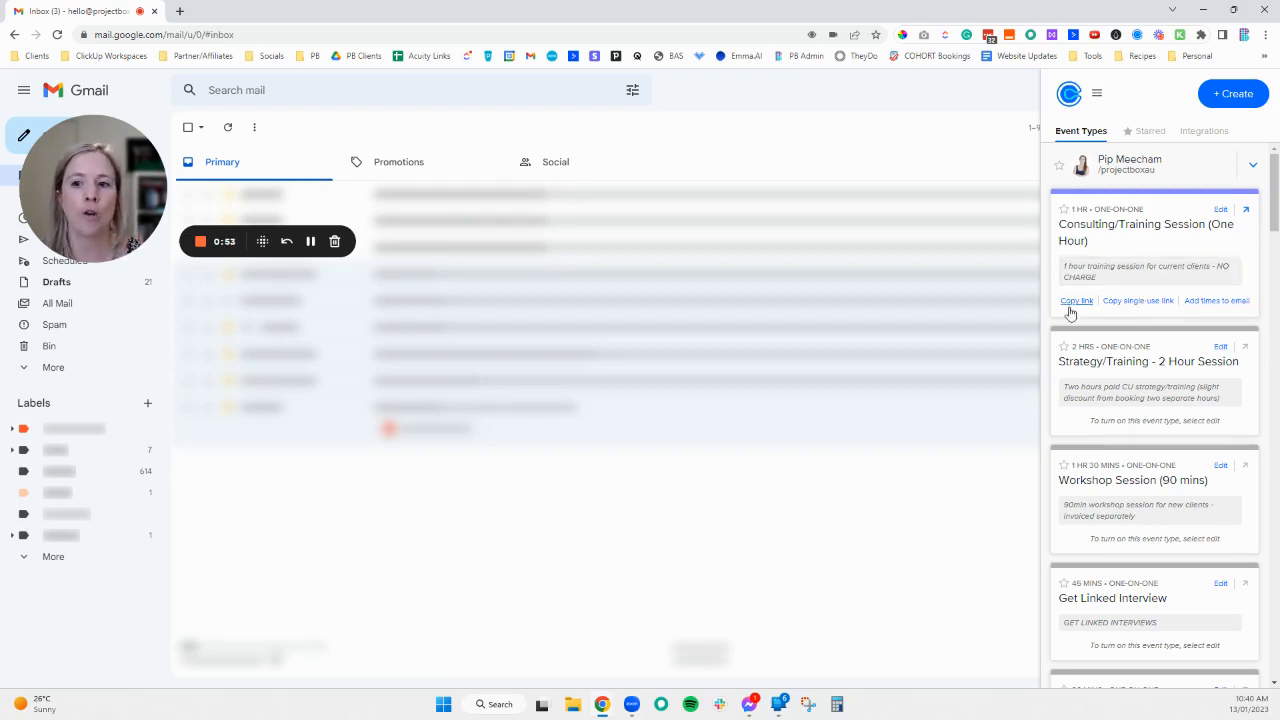
click(1145, 134)
click(1082, 131)
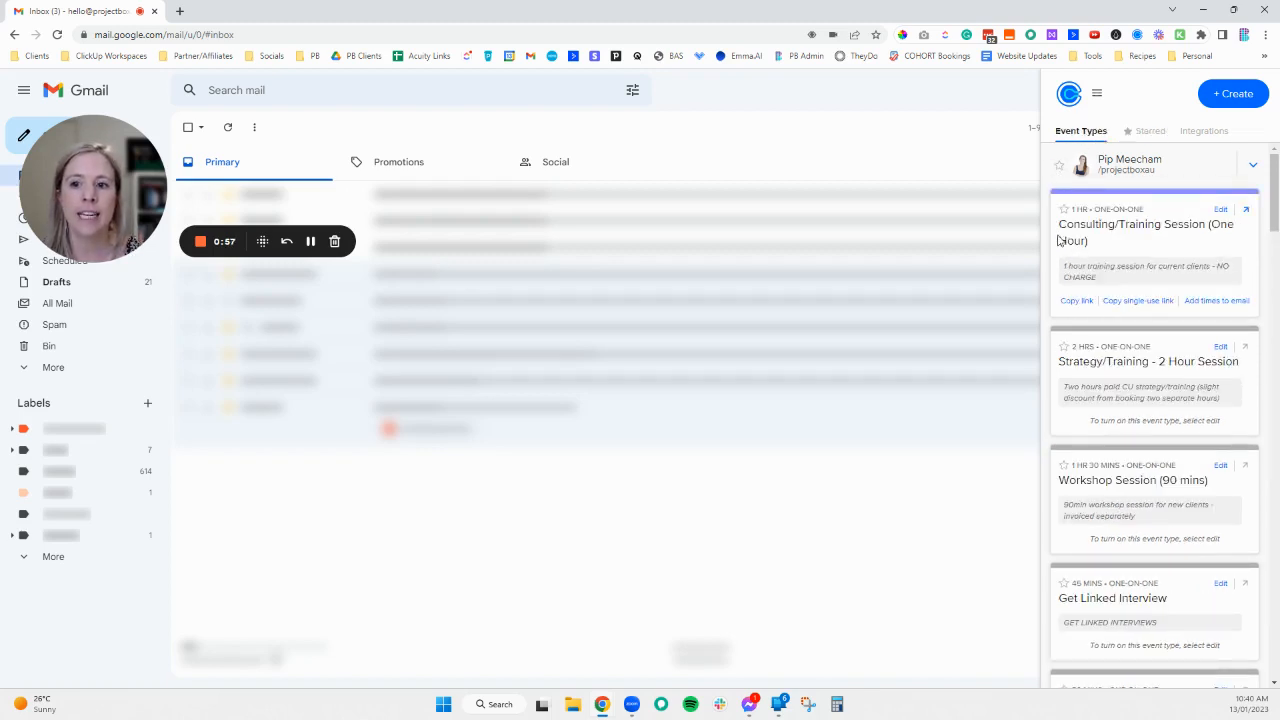
click(1143, 132)
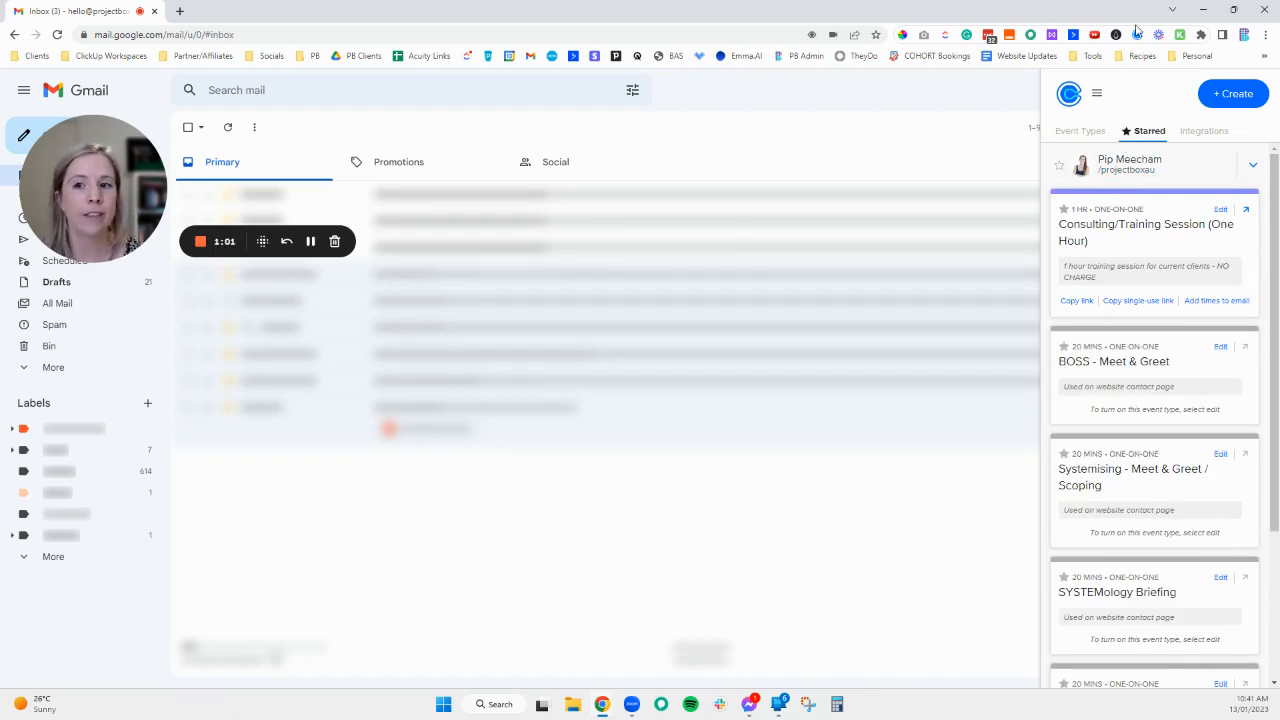
click(1201, 133)
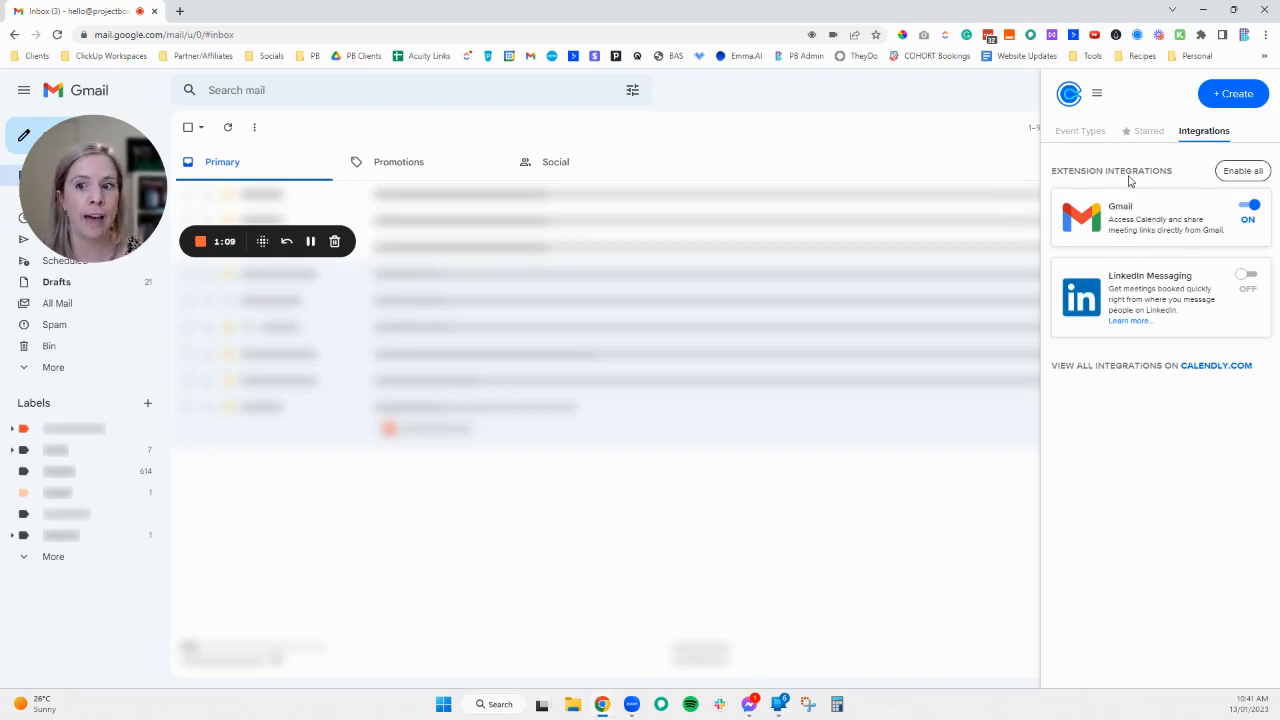
click(1084, 133)
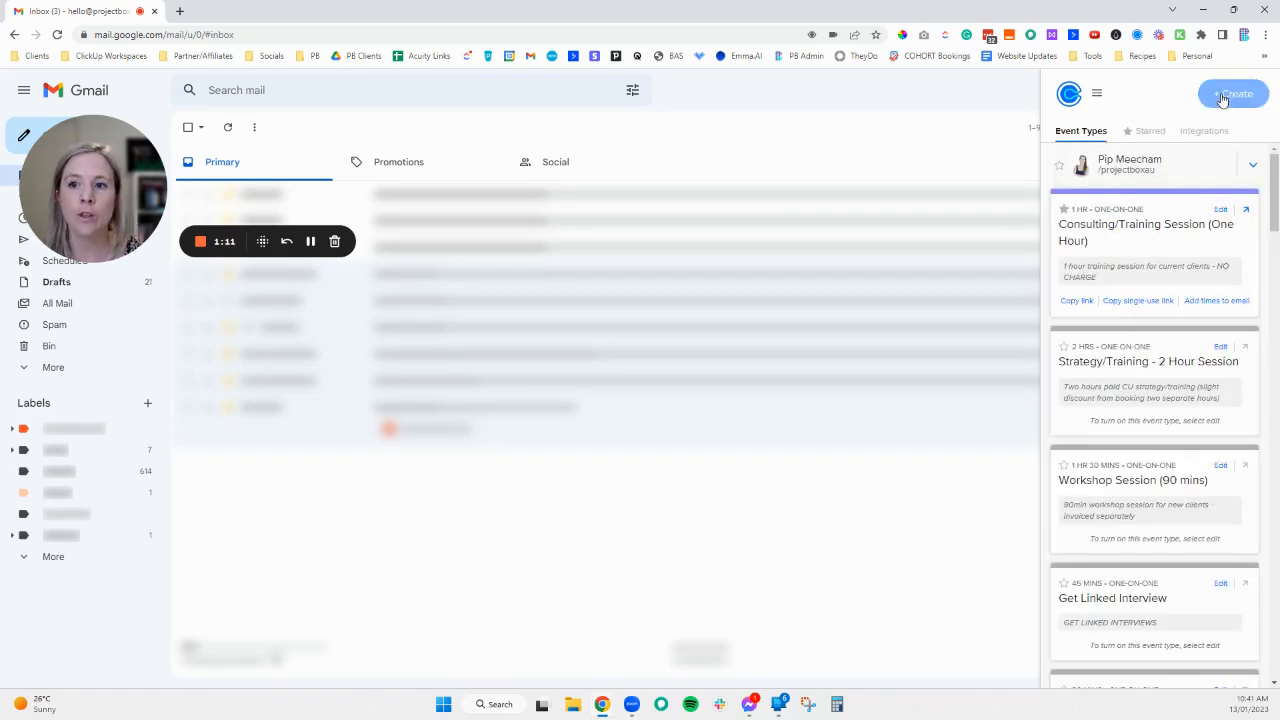
click(1222, 96)
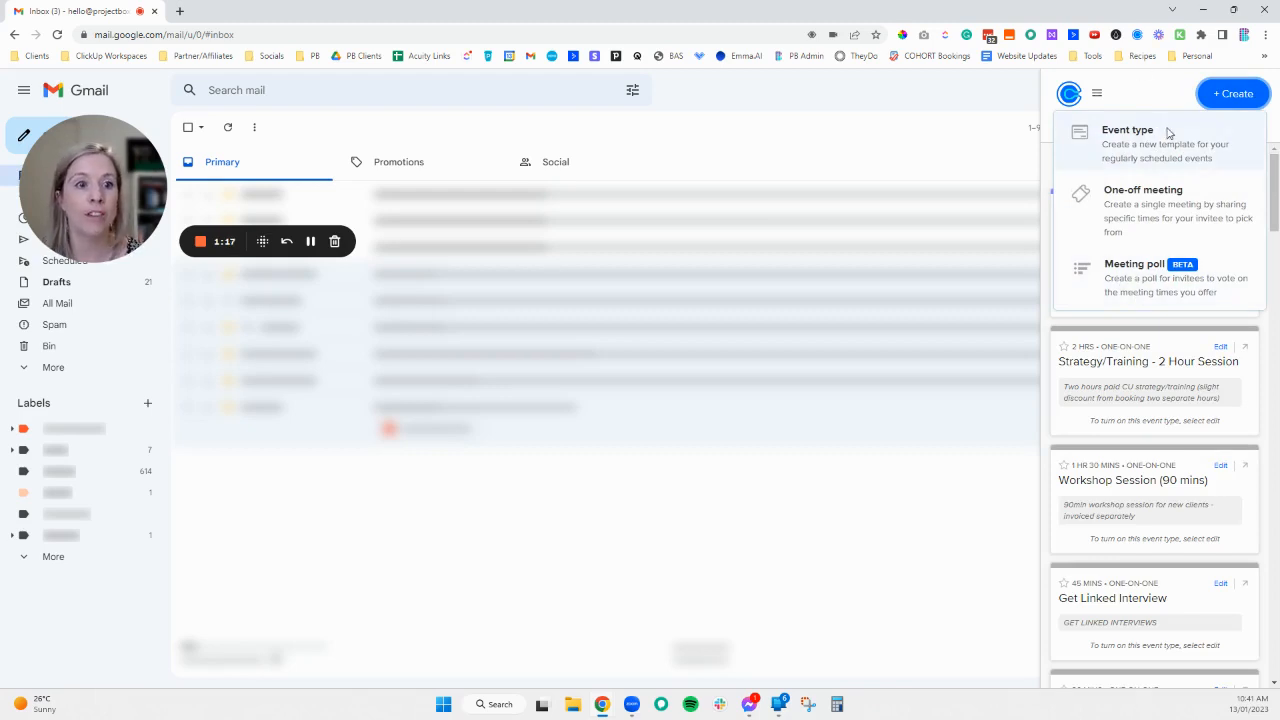
click(951, 139)
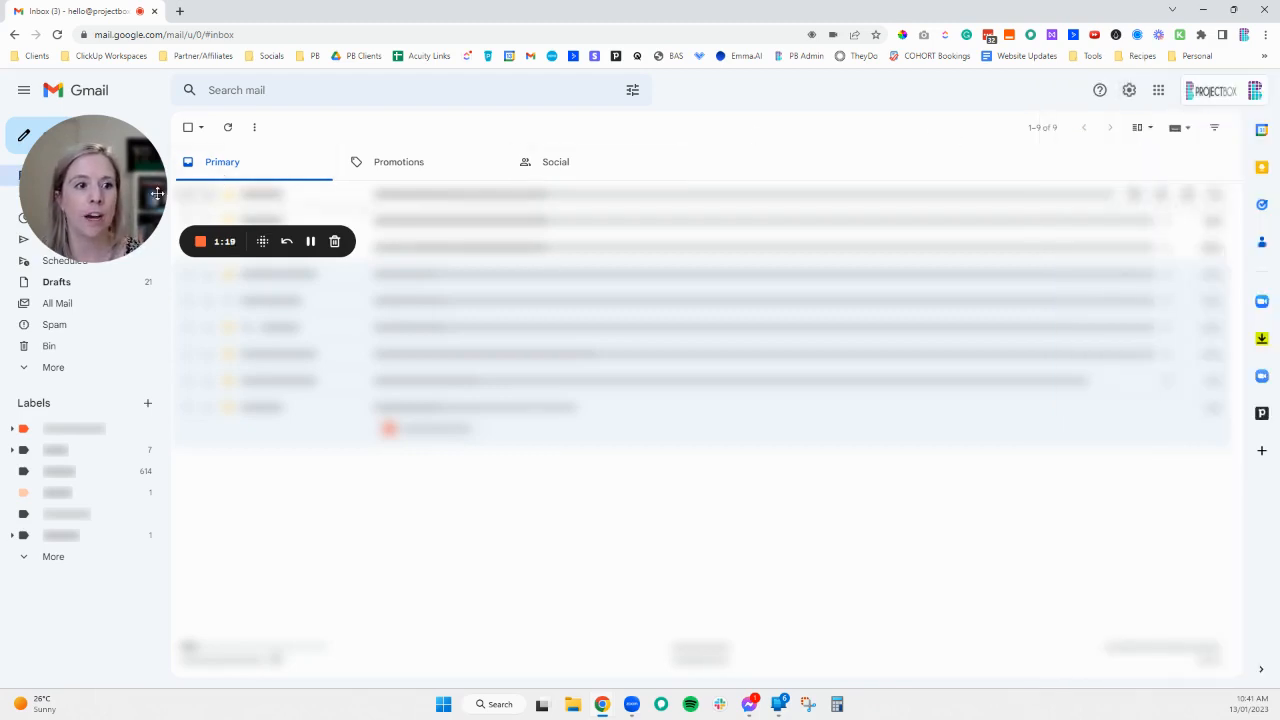
- Compose a new message in full-screen view and clear the default signature from its body
drag(92, 222, 88, 305)
click(72, 143)
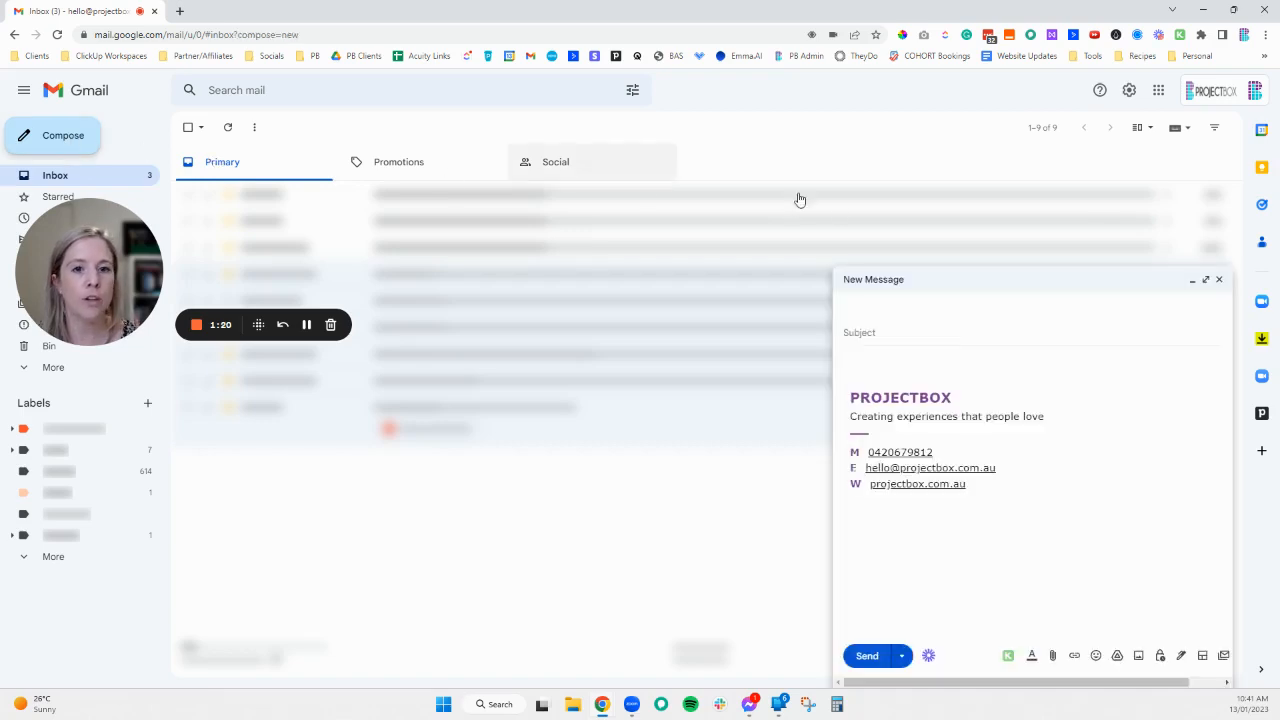
click(1205, 280)
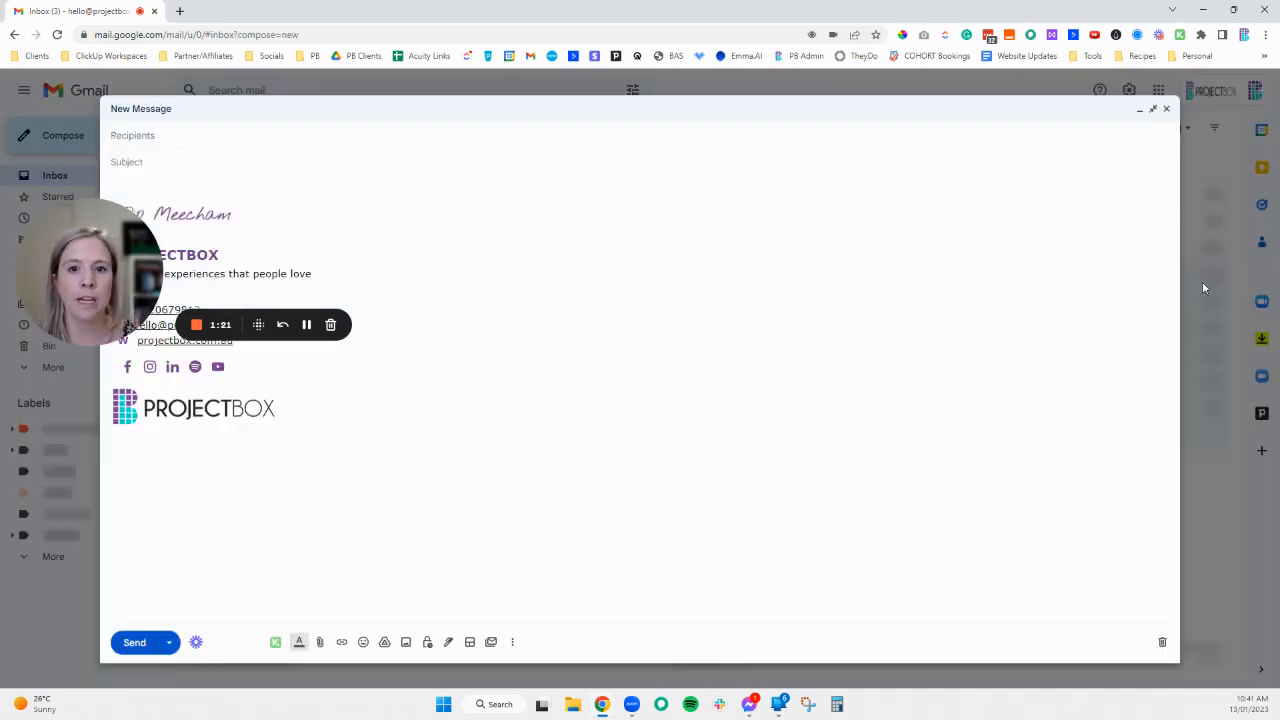
click(572, 398)
key(ctrl+a)
key(BackSpace)
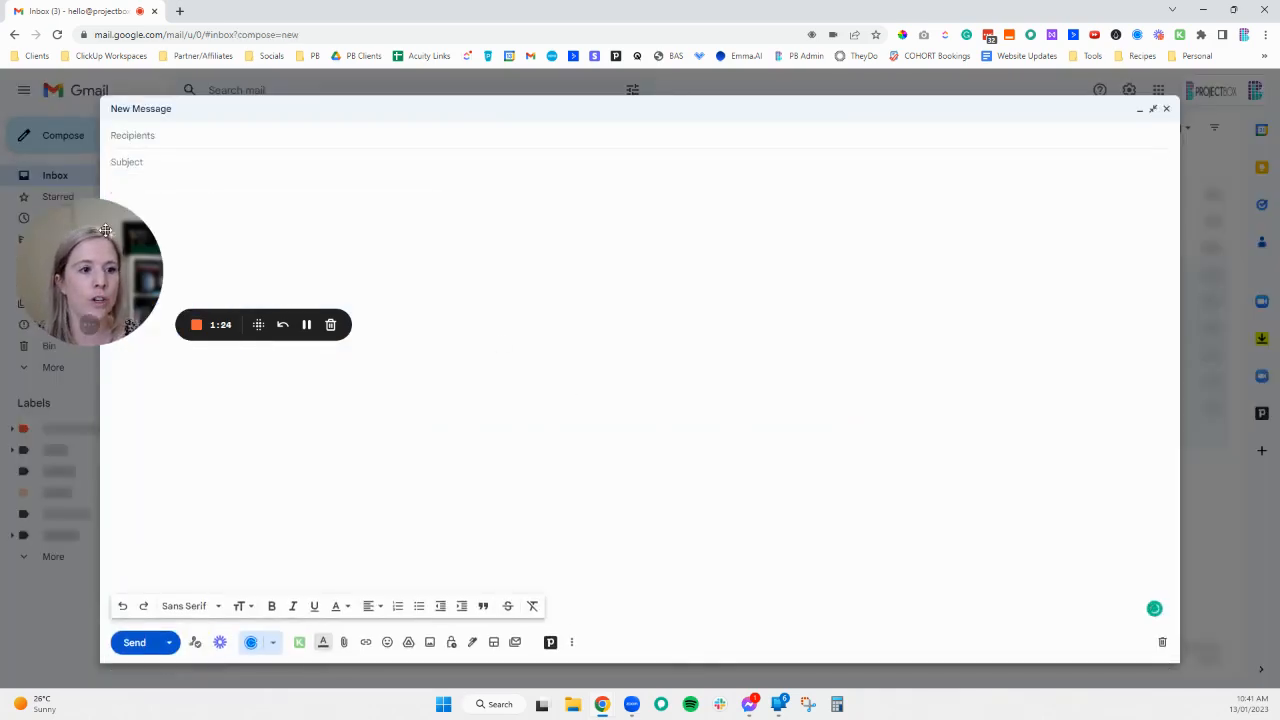
drag(90, 270, 81, 420)
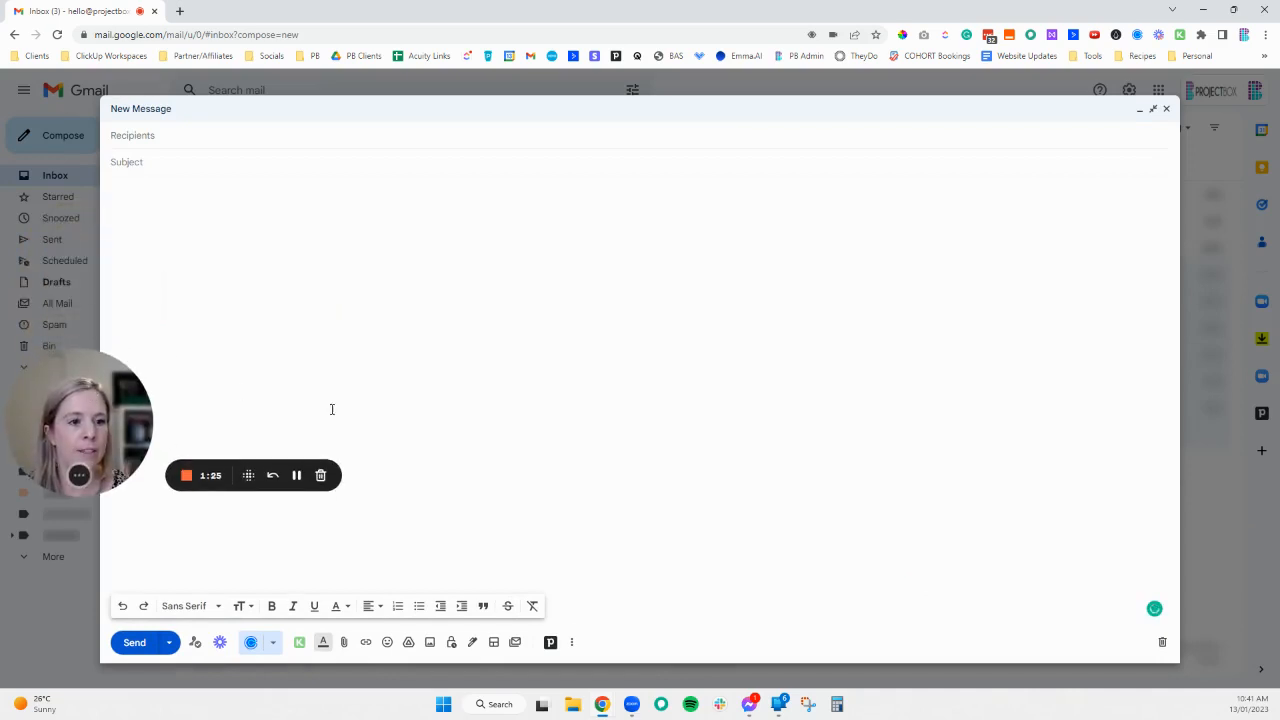
- Insert the Consulting/Training Session (One Hour) booking link into the message body
click(1137, 36)
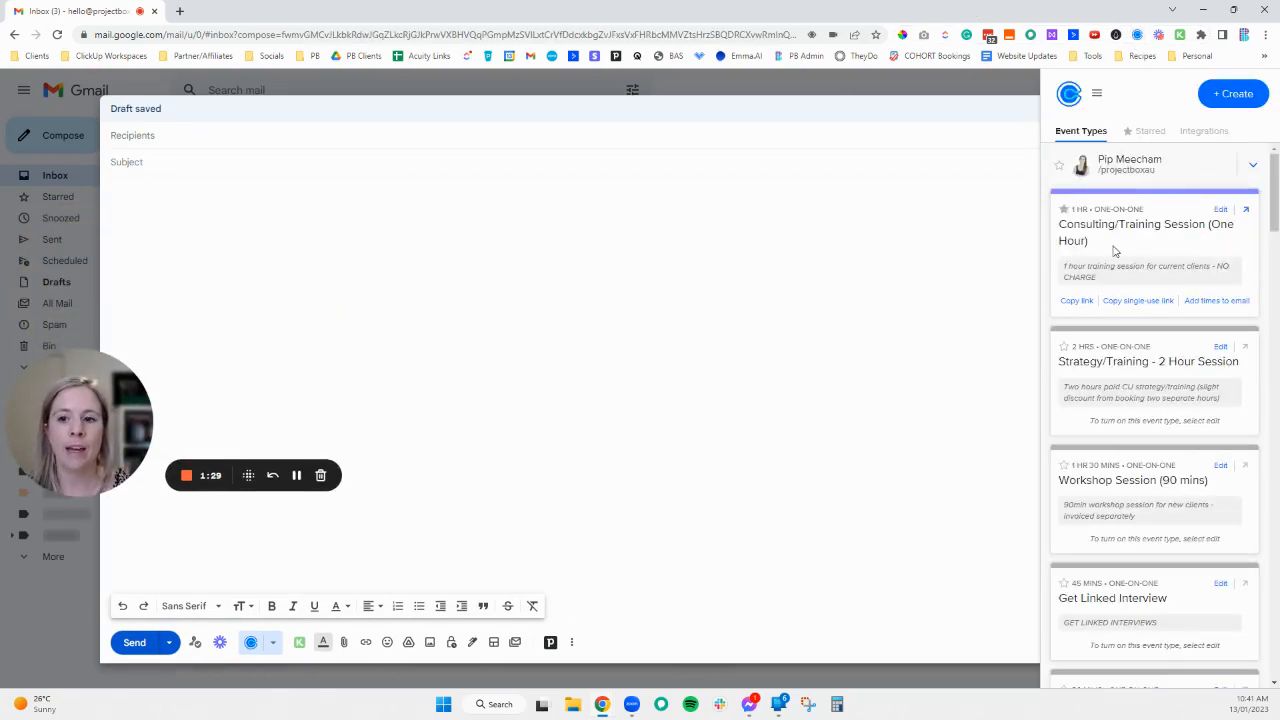
click(1076, 300)
click(509, 234)
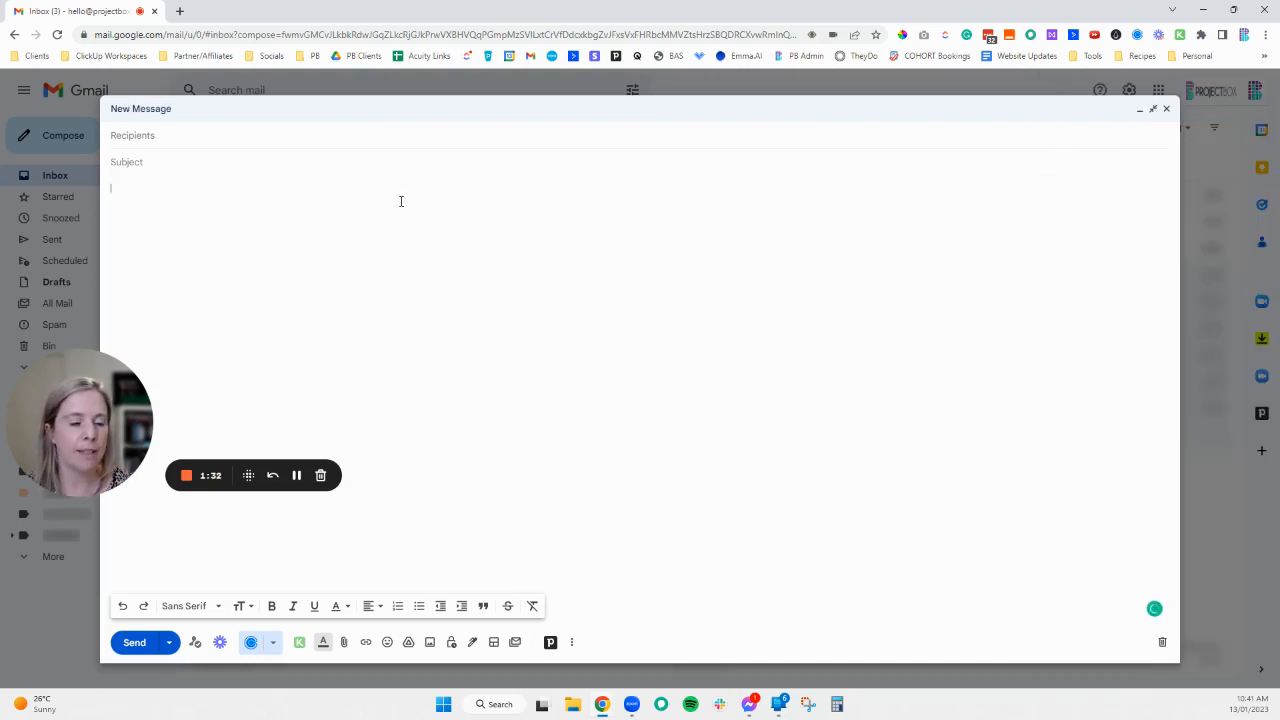
key(ctrl+v)
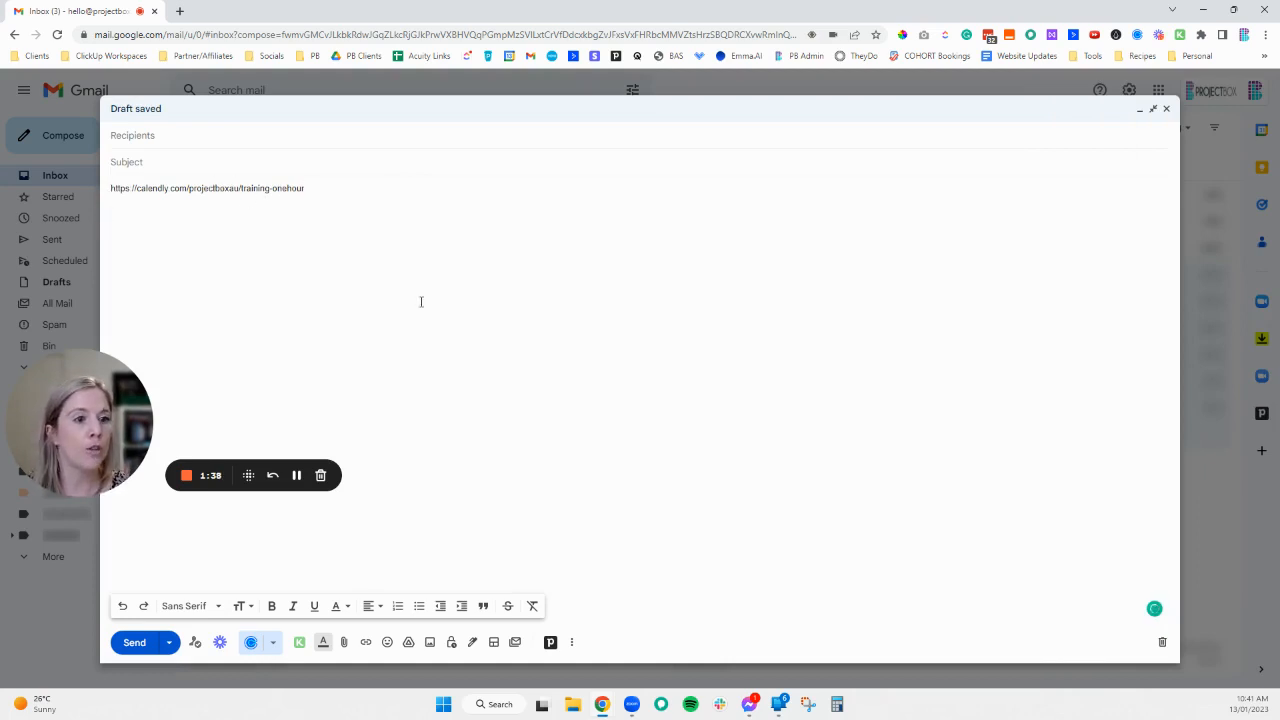
- Paste a single-use link for the Consulting/Training Session (One Hour) below the first link
click(1137, 34)
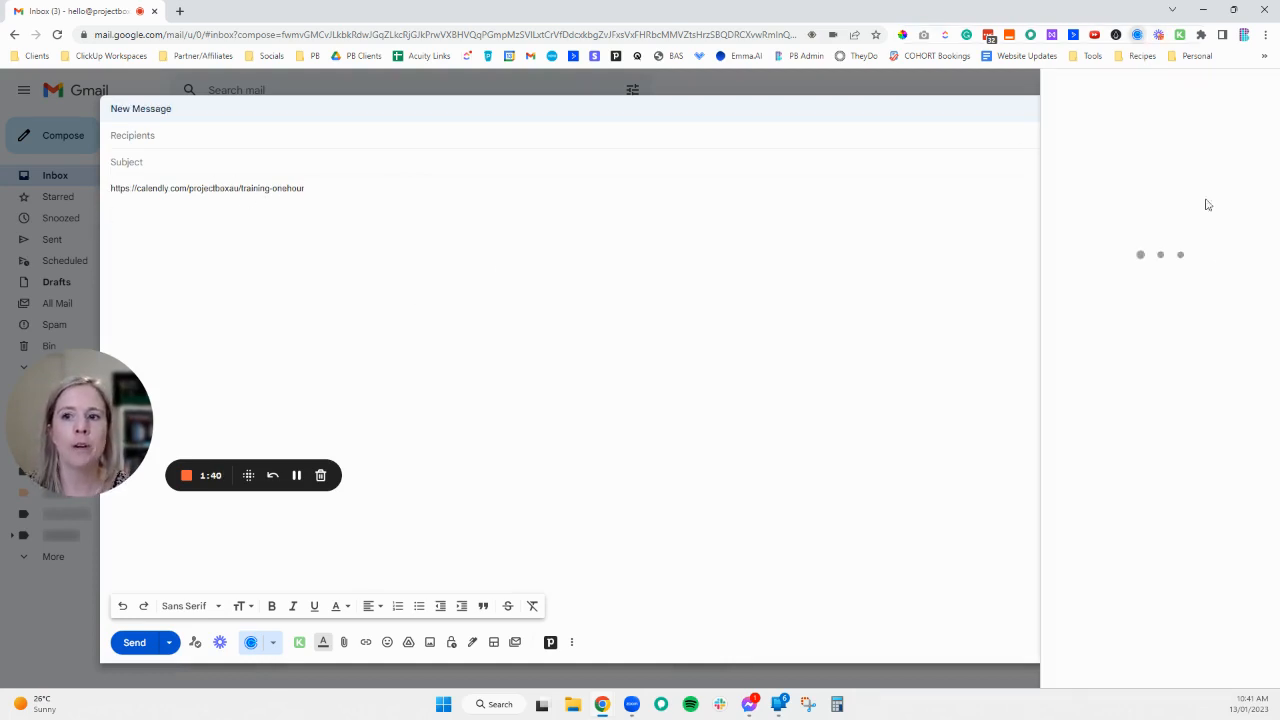
click(1138, 301)
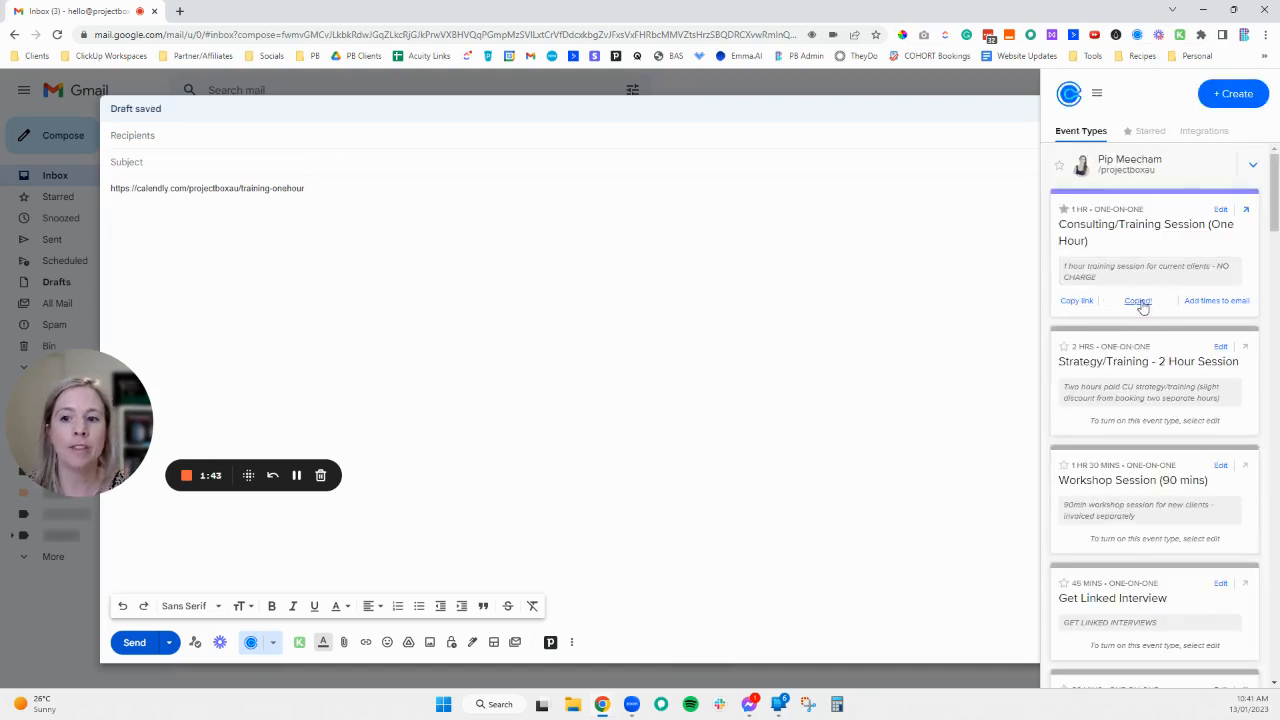
click(155, 228)
key(ctrl+v)
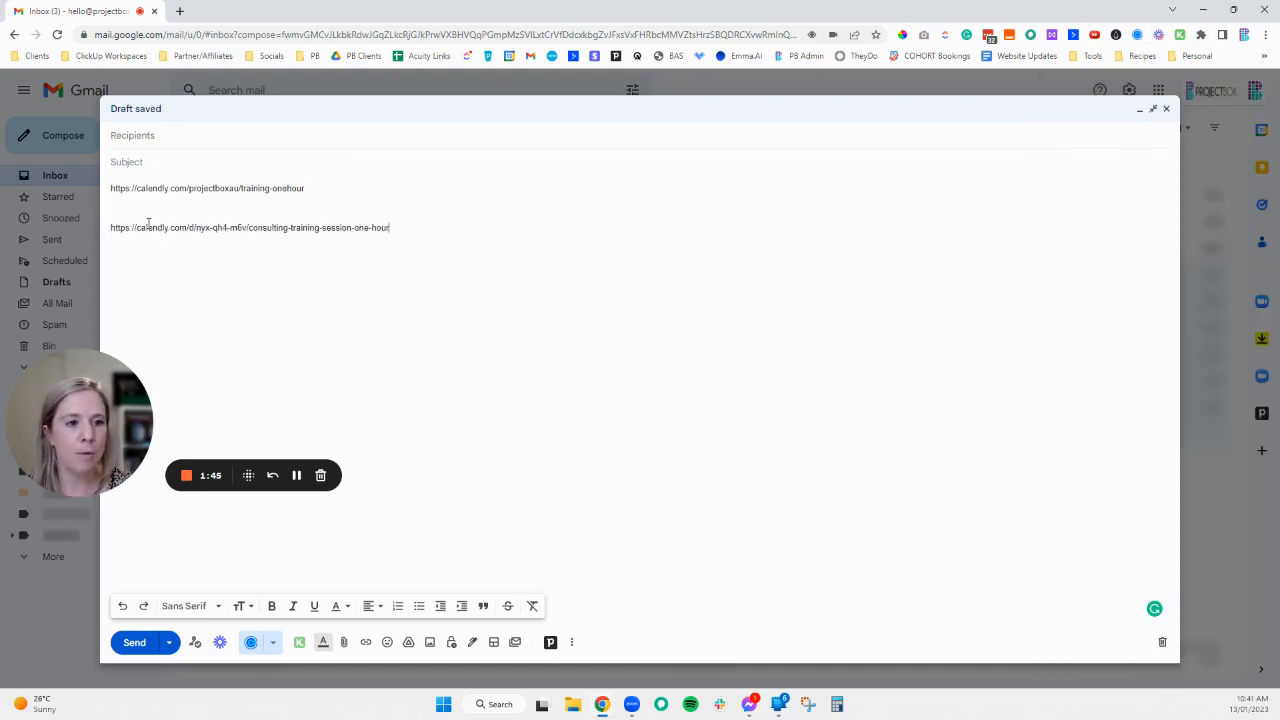
drag(190, 225, 250, 227)
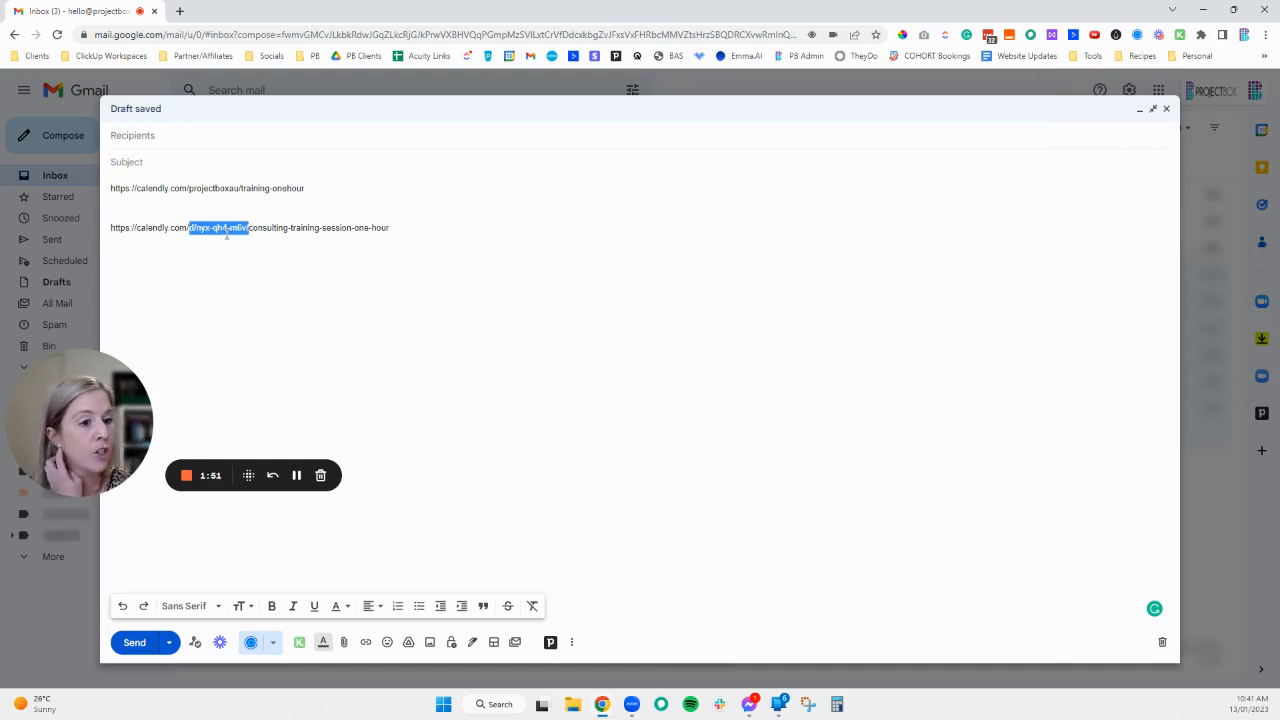
click(446, 230)
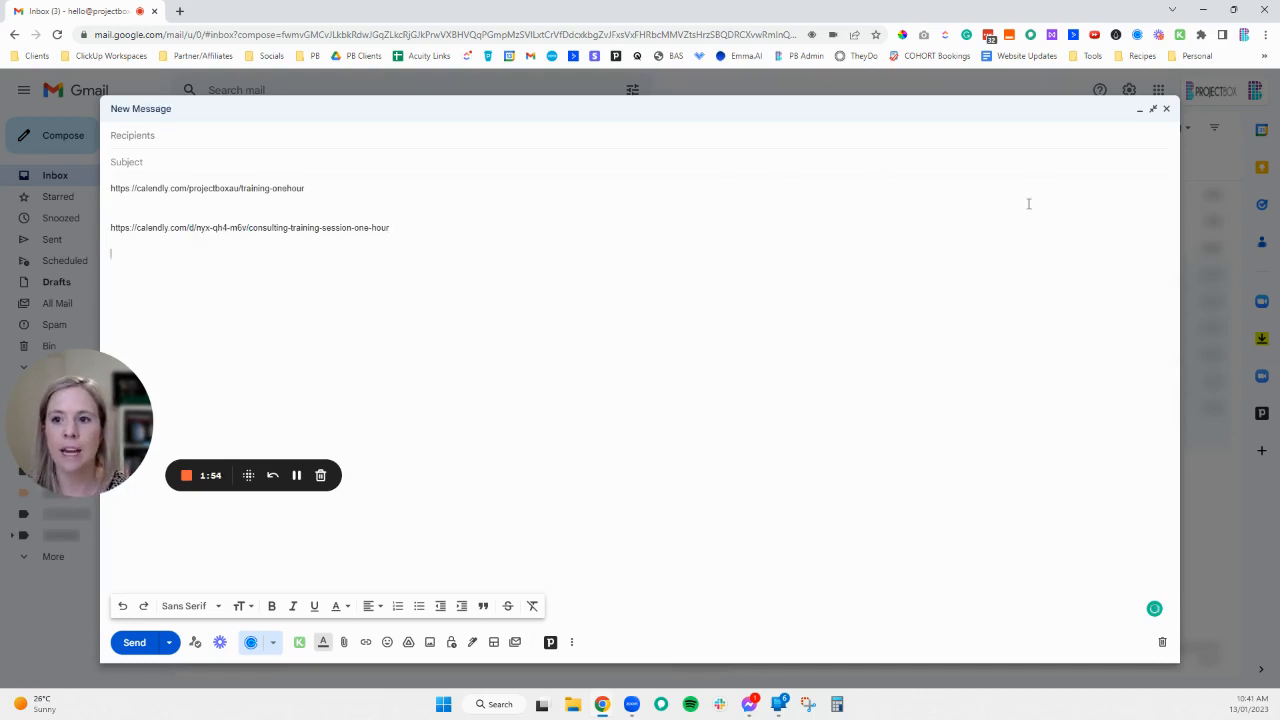
- Add times to email for the one-hour session, picking Jan 25, Feb 13 and Feb 14, and copy them
click(1116, 35)
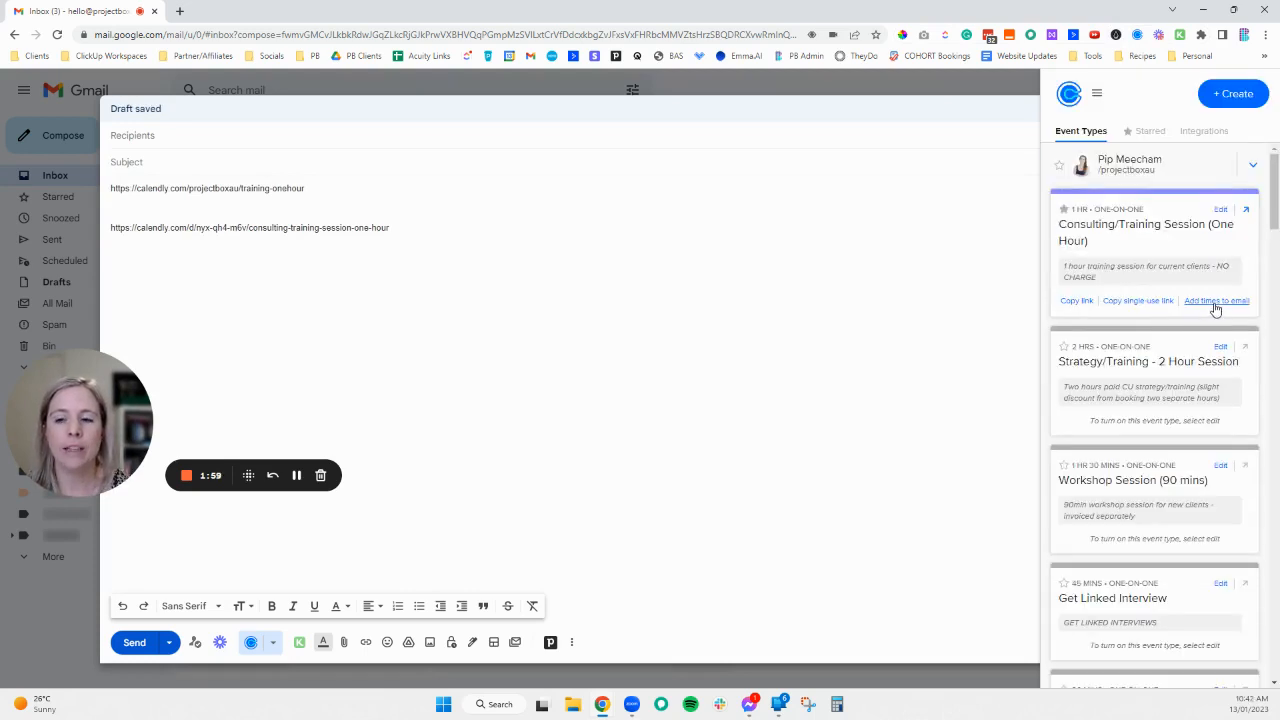
click(1216, 301)
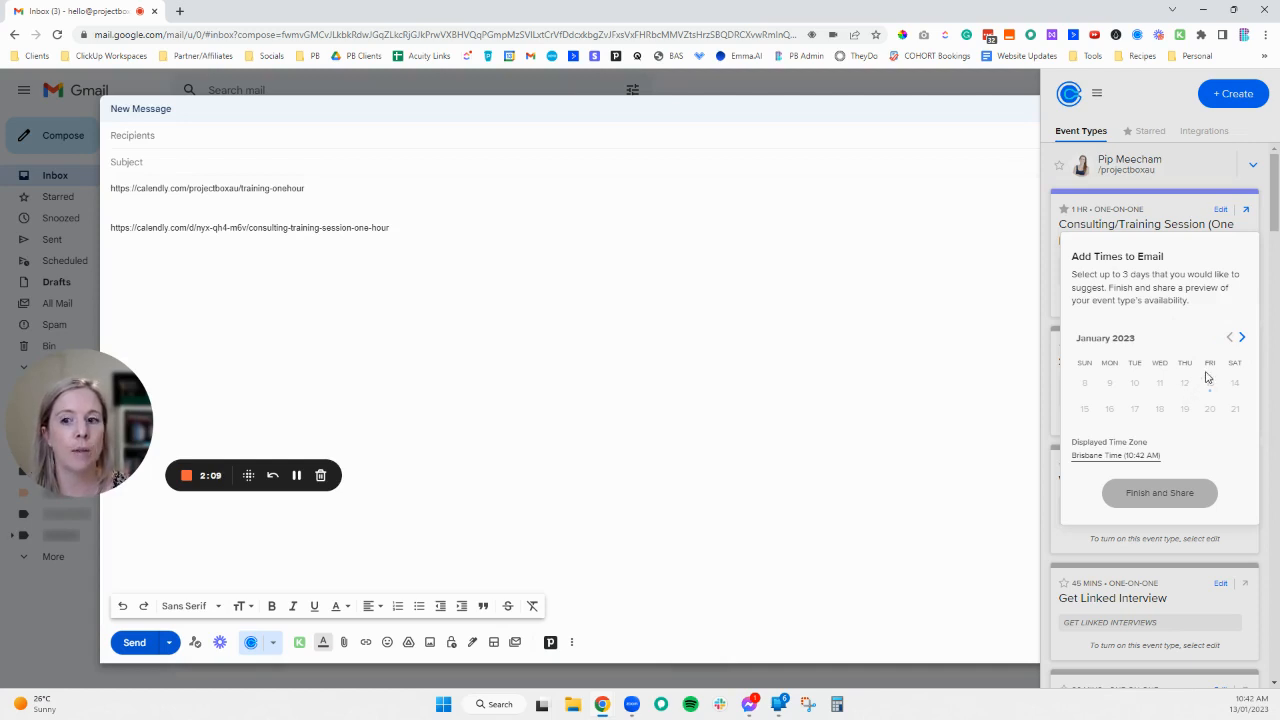
click(1243, 338)
click(1159, 383)
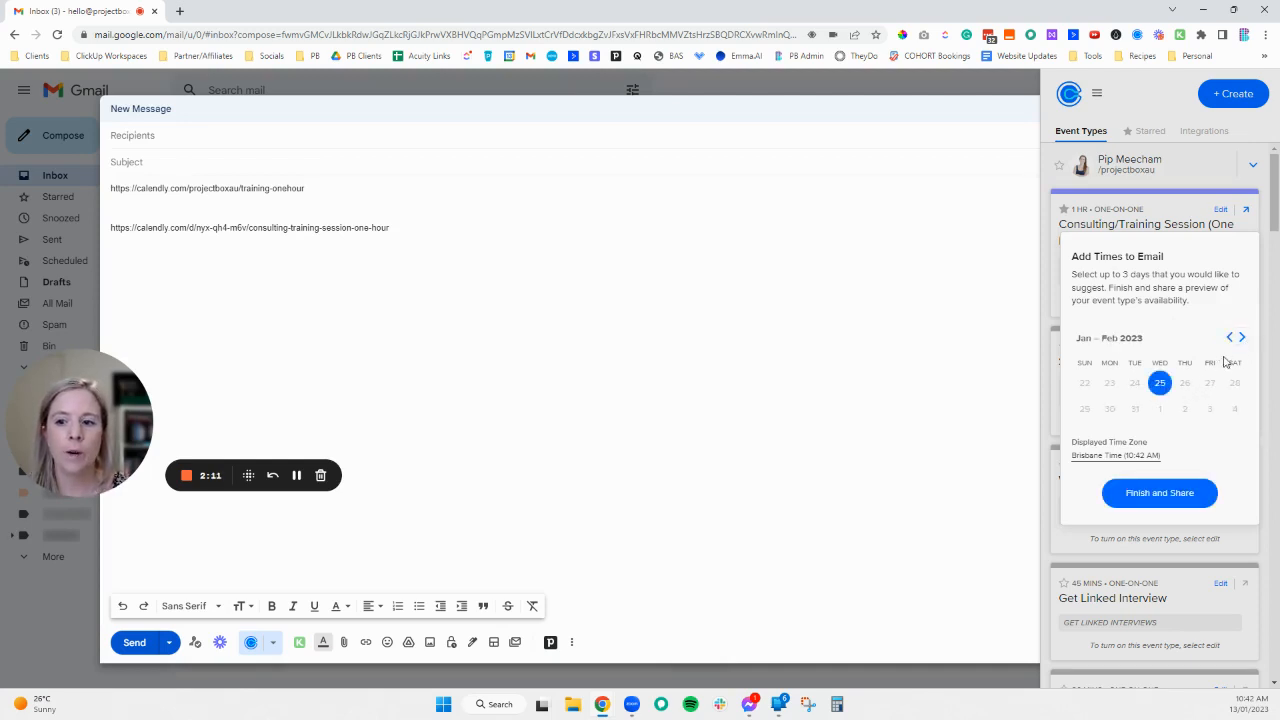
click(1243, 338)
click(1134, 410)
click(1108, 410)
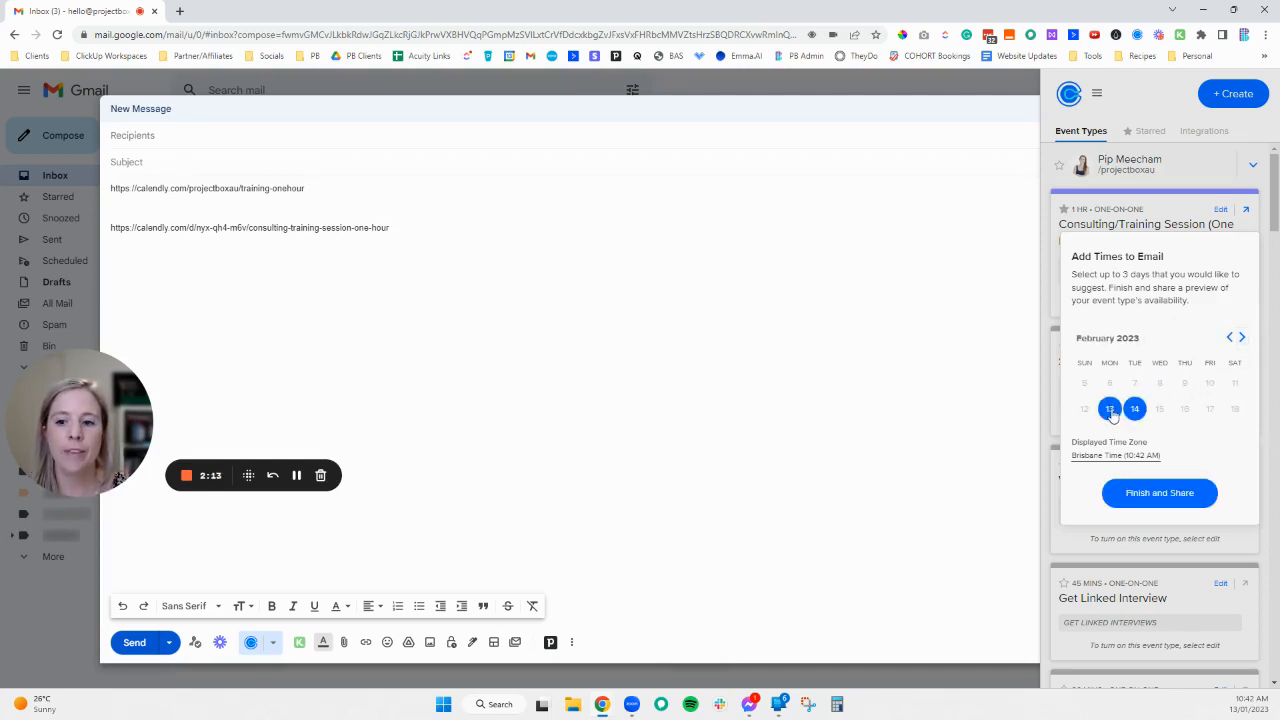
click(1140, 497)
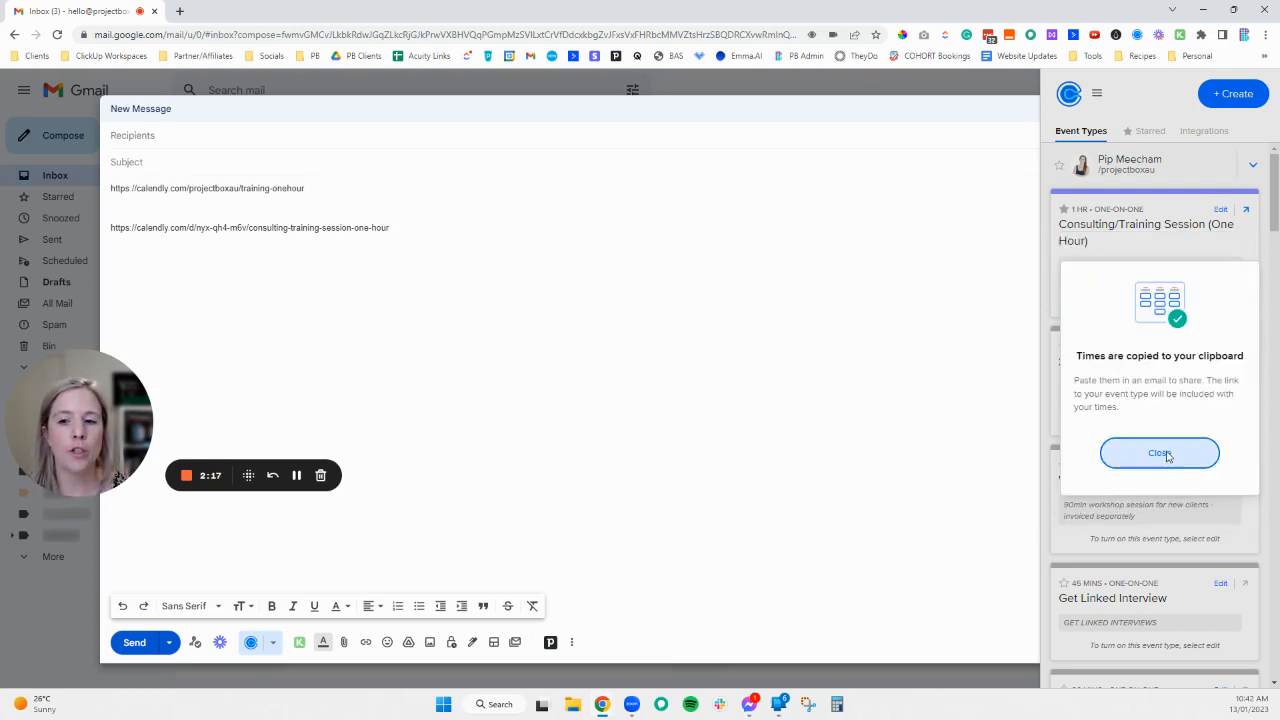
click(1160, 453)
- Paste the suggested meeting times into the message body below the links
click(172, 281)
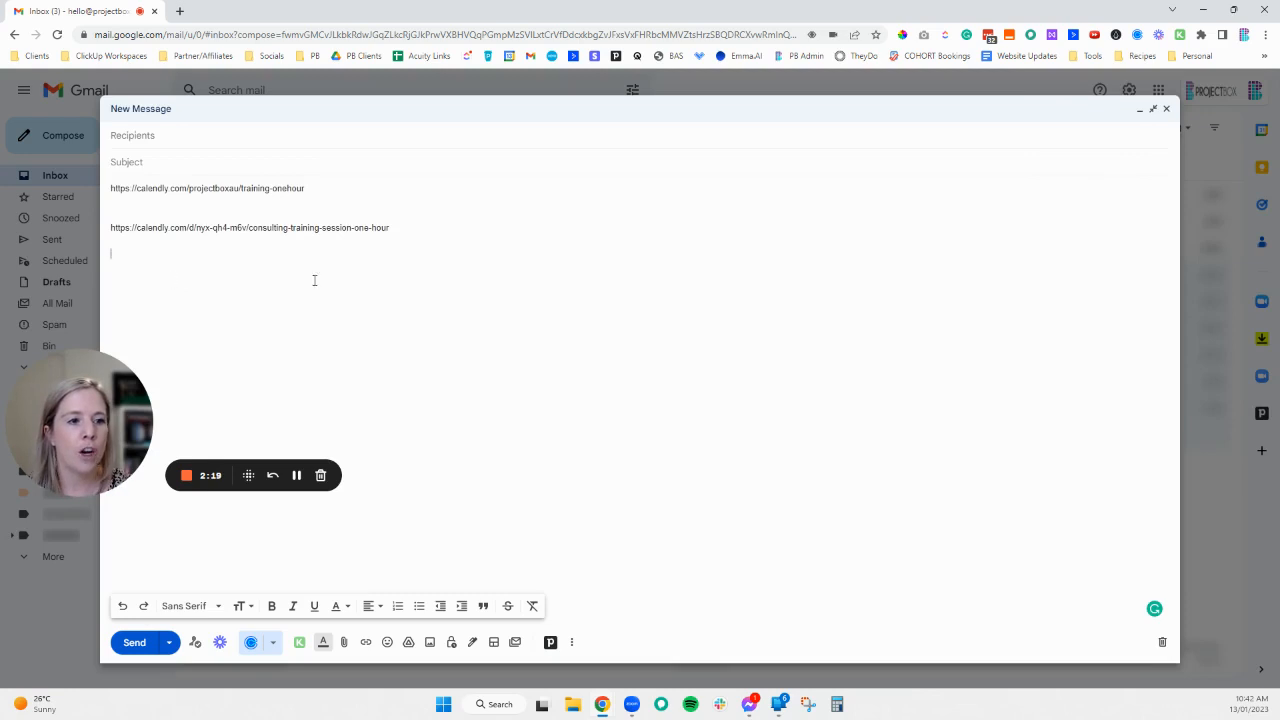
right_click(225, 274)
click(131, 271)
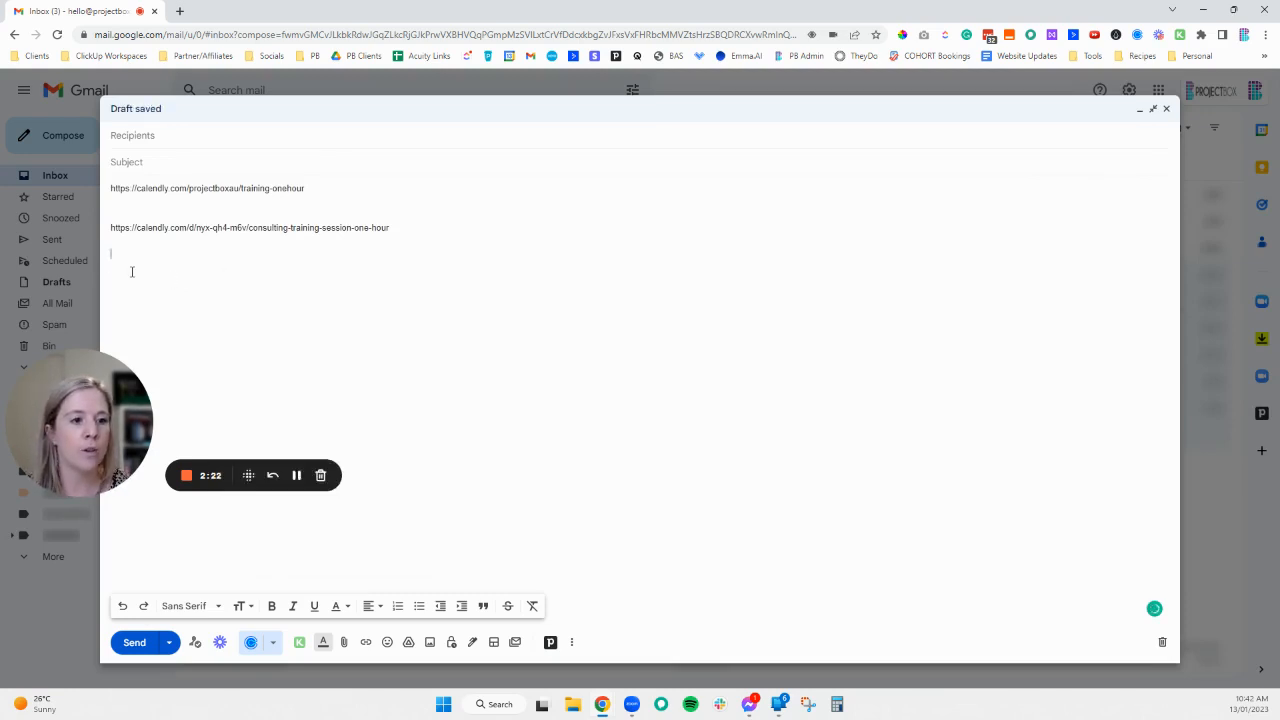
key(ctrl+v)
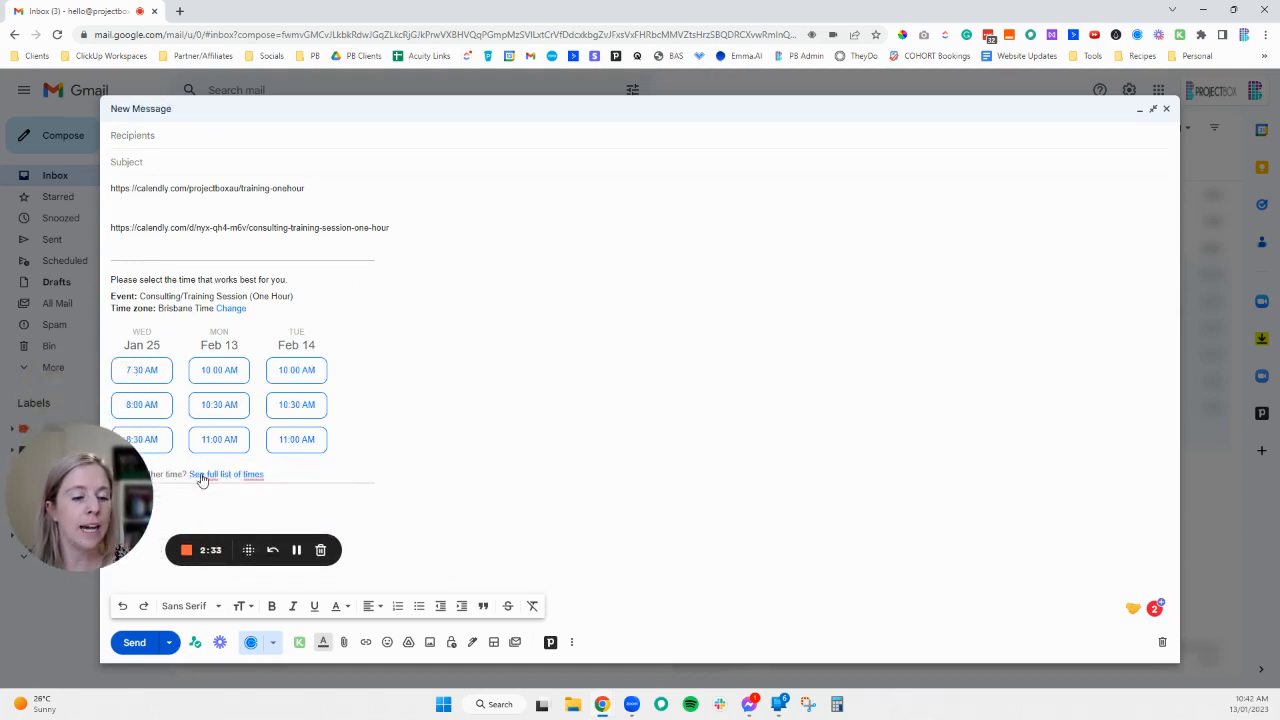
- Open the full list of times link to check the booking page's February availability, then return to the draft
click(224, 477)
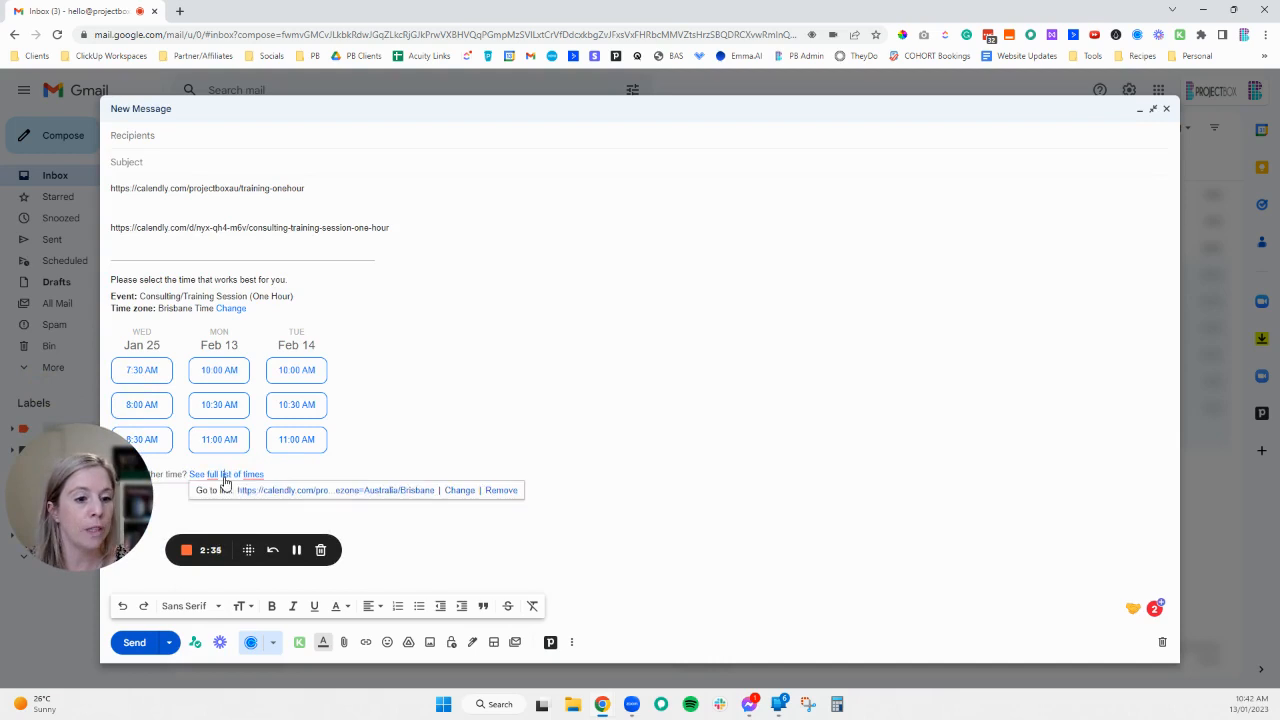
click(305, 490)
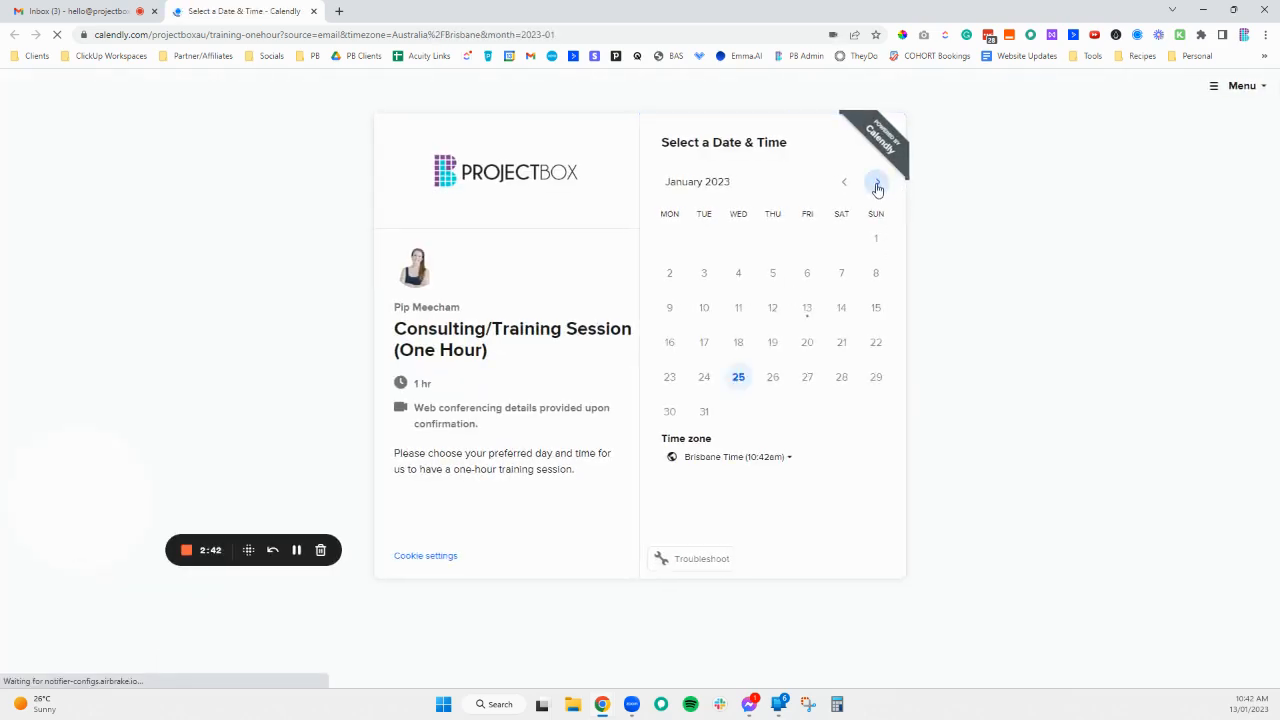
click(877, 181)
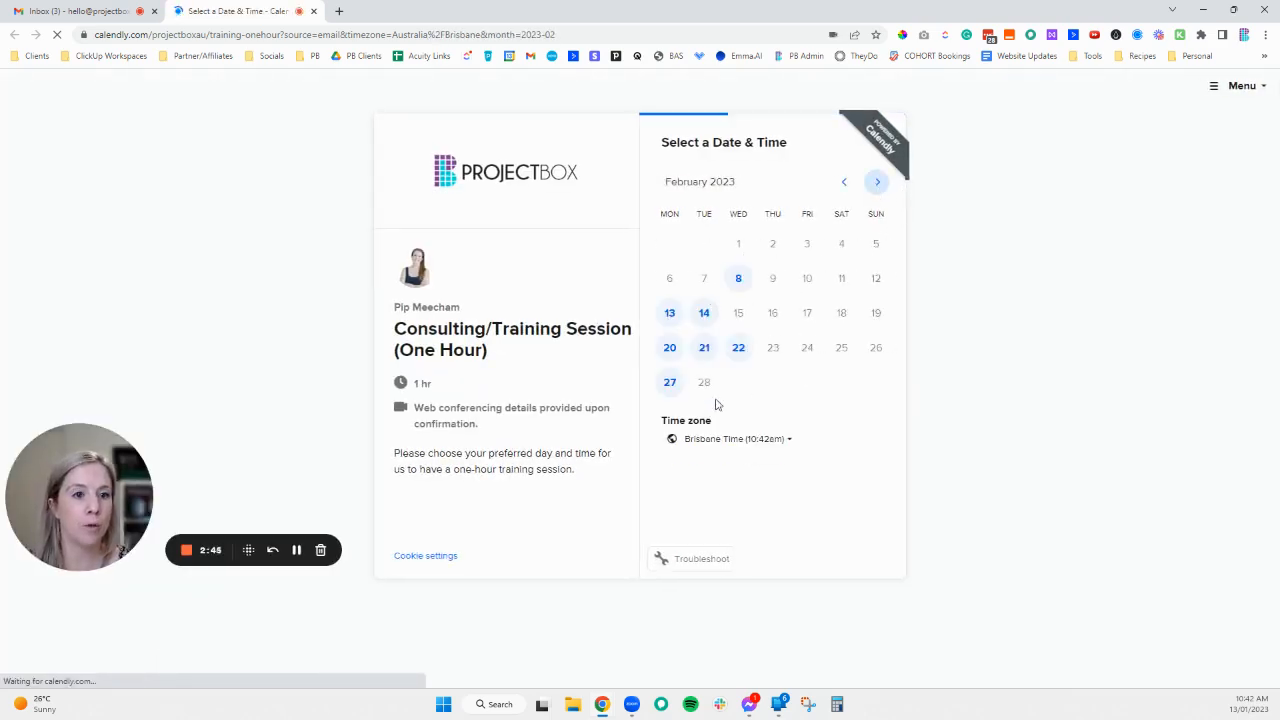
click(90, 11)
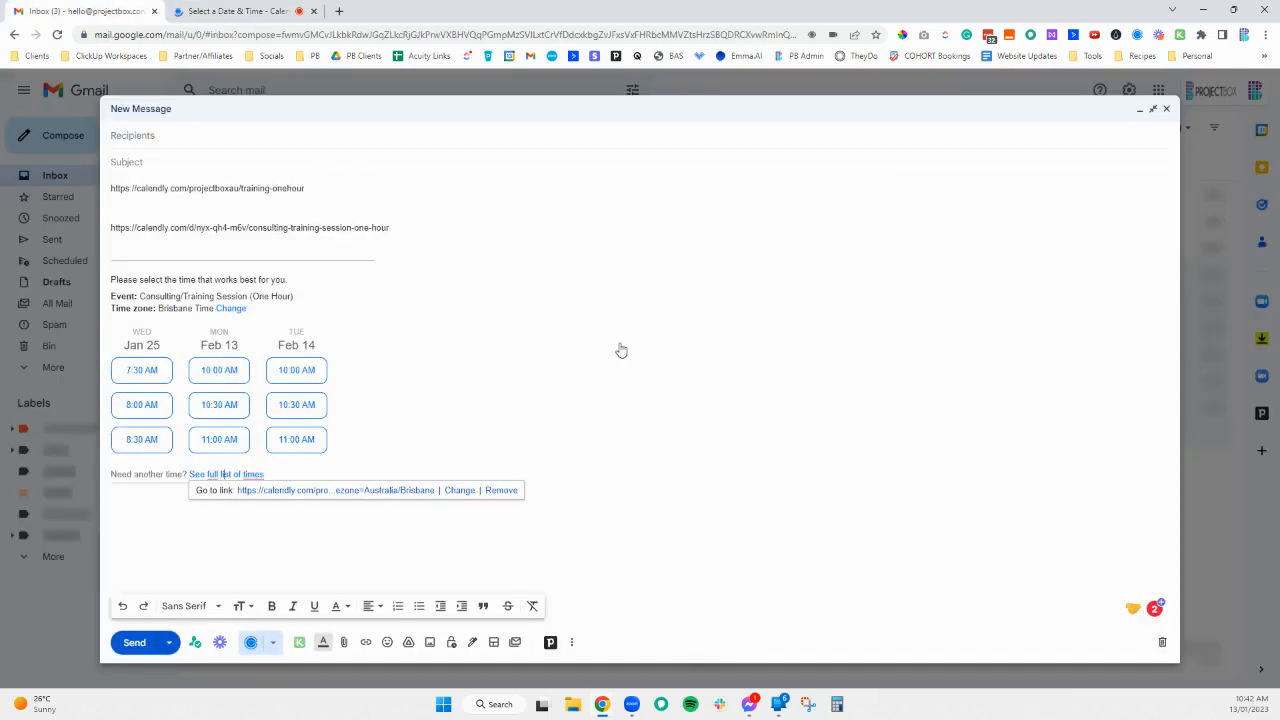
click(438, 464)
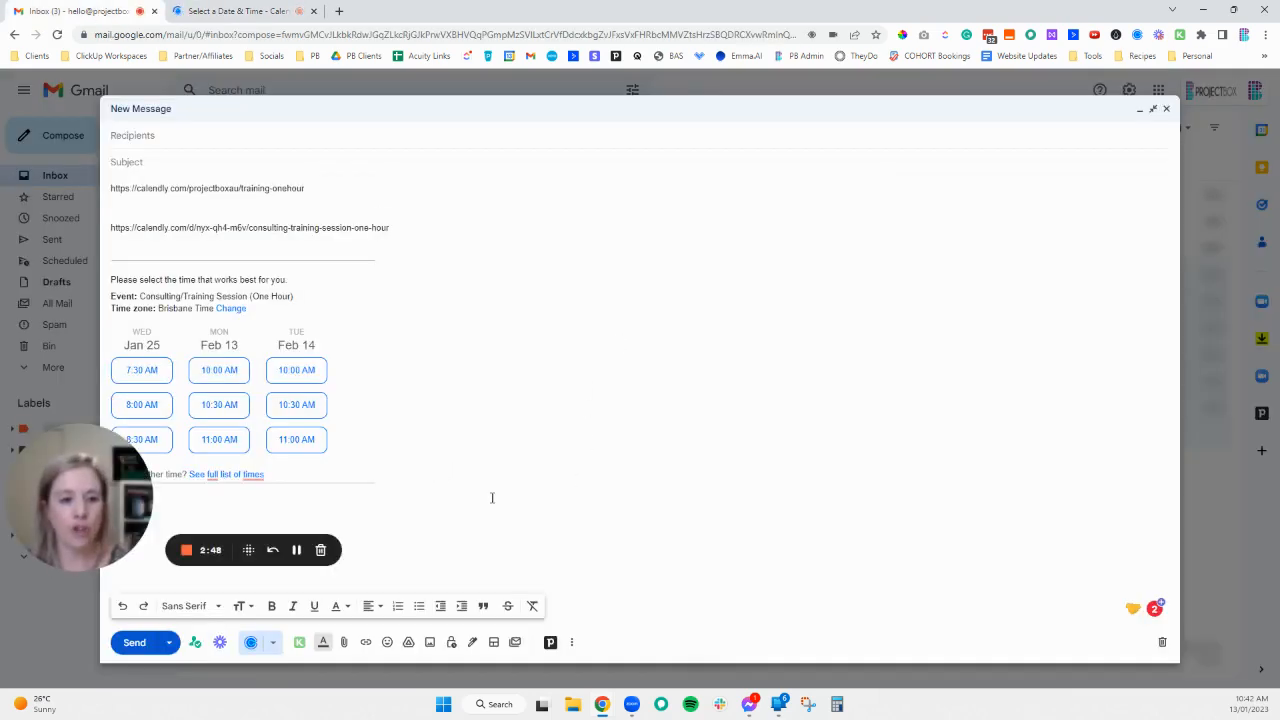
- Clear the entire message body and open the Calendly extension's scheduling options
drag(492, 497, 112, 186)
key(BackSpace)
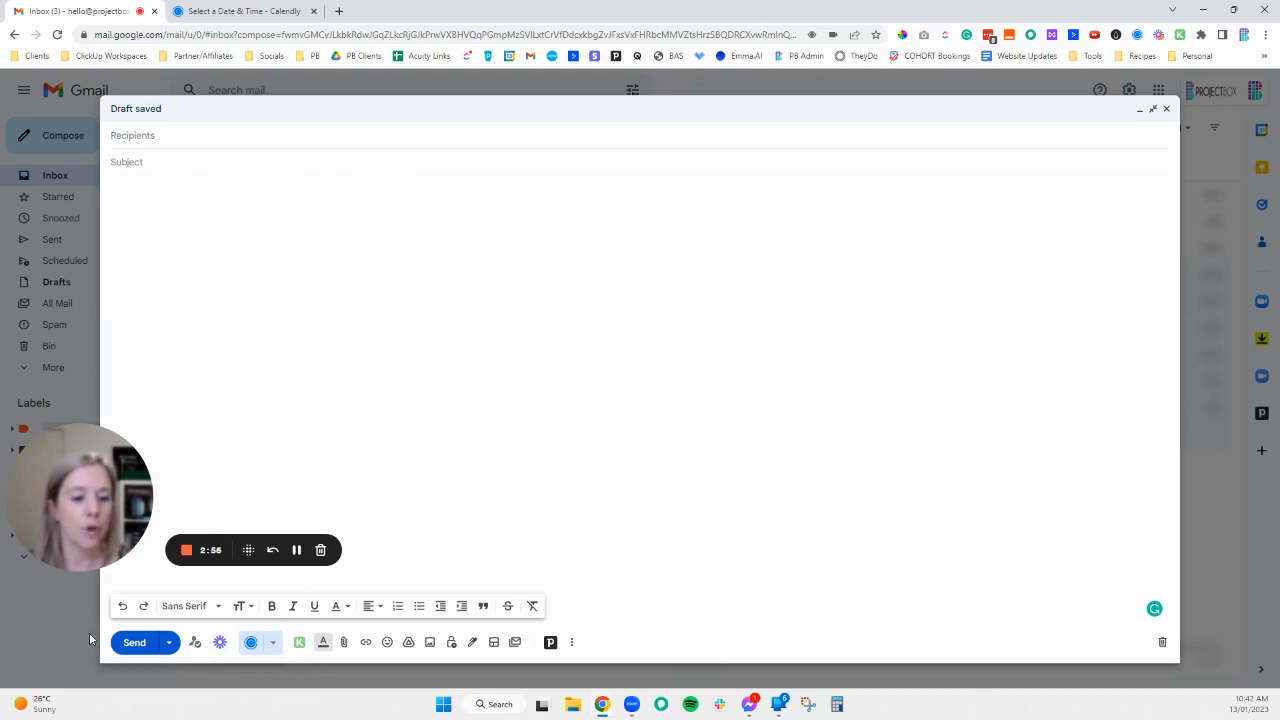
click(251, 643)
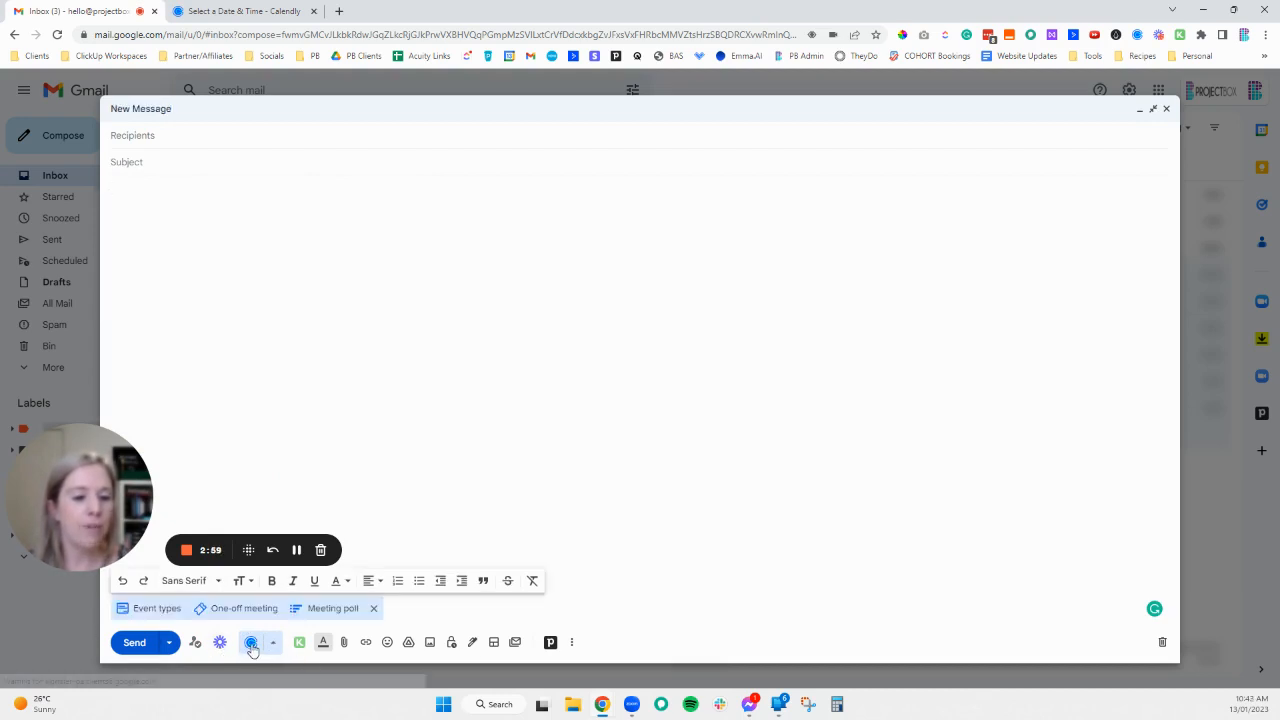
- Browse the recently used event types and open the full event types sidebar
click(157, 609)
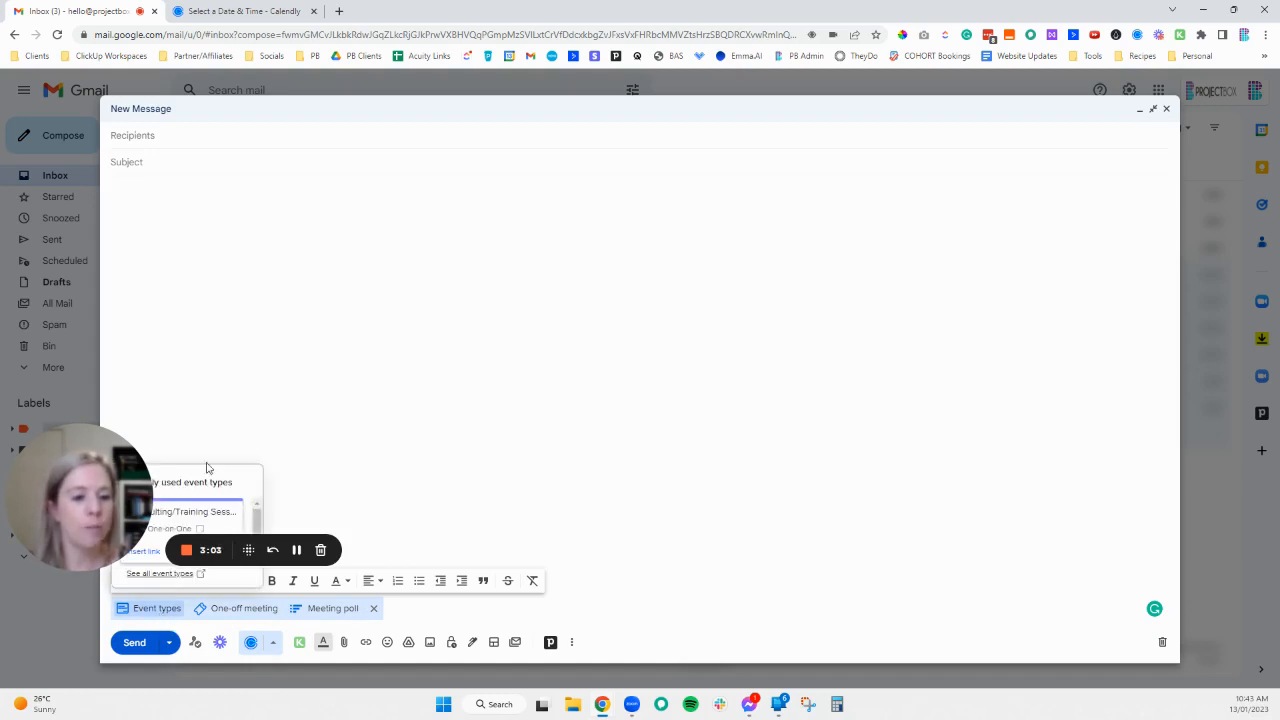
drag(101, 498, 131, 316)
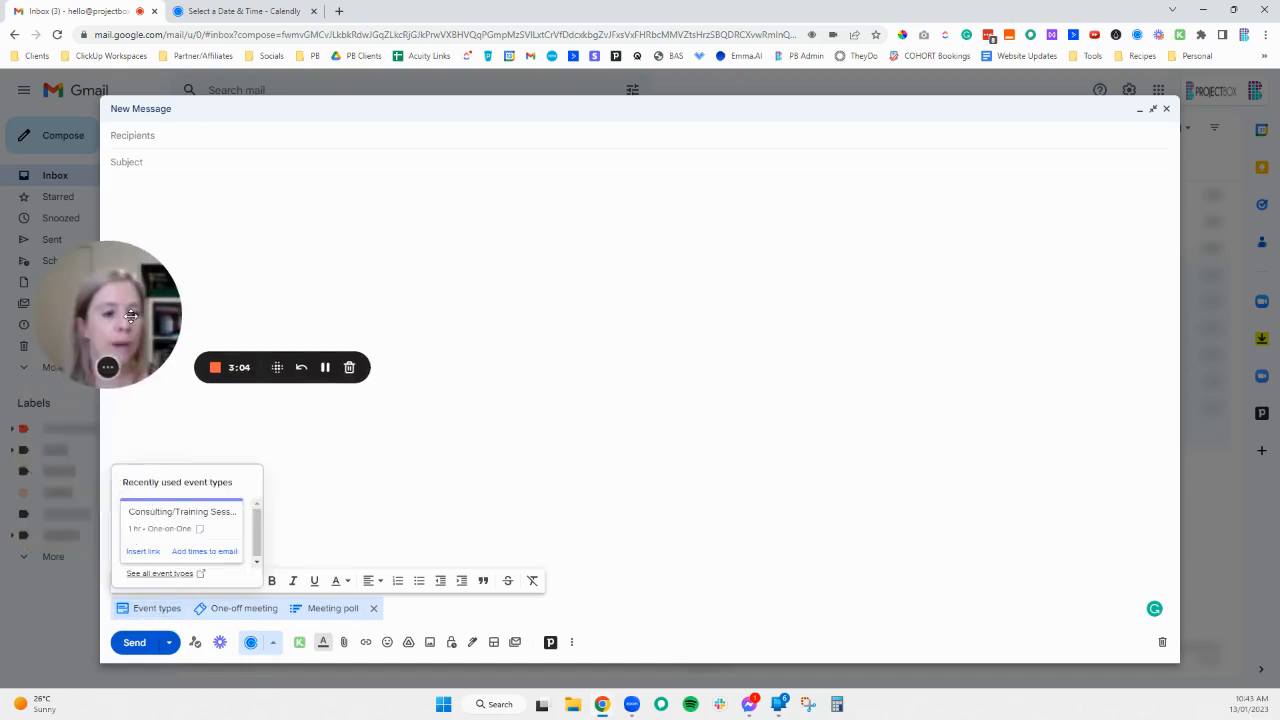
click(165, 609)
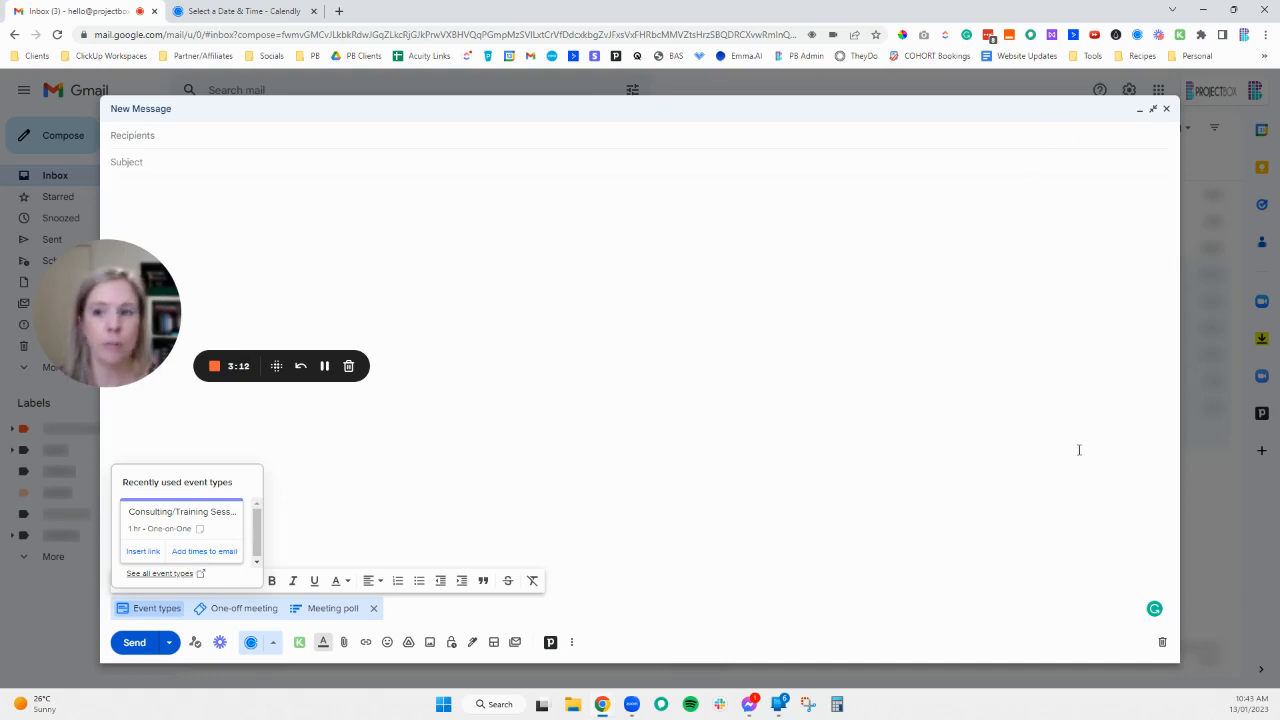
click(156, 574)
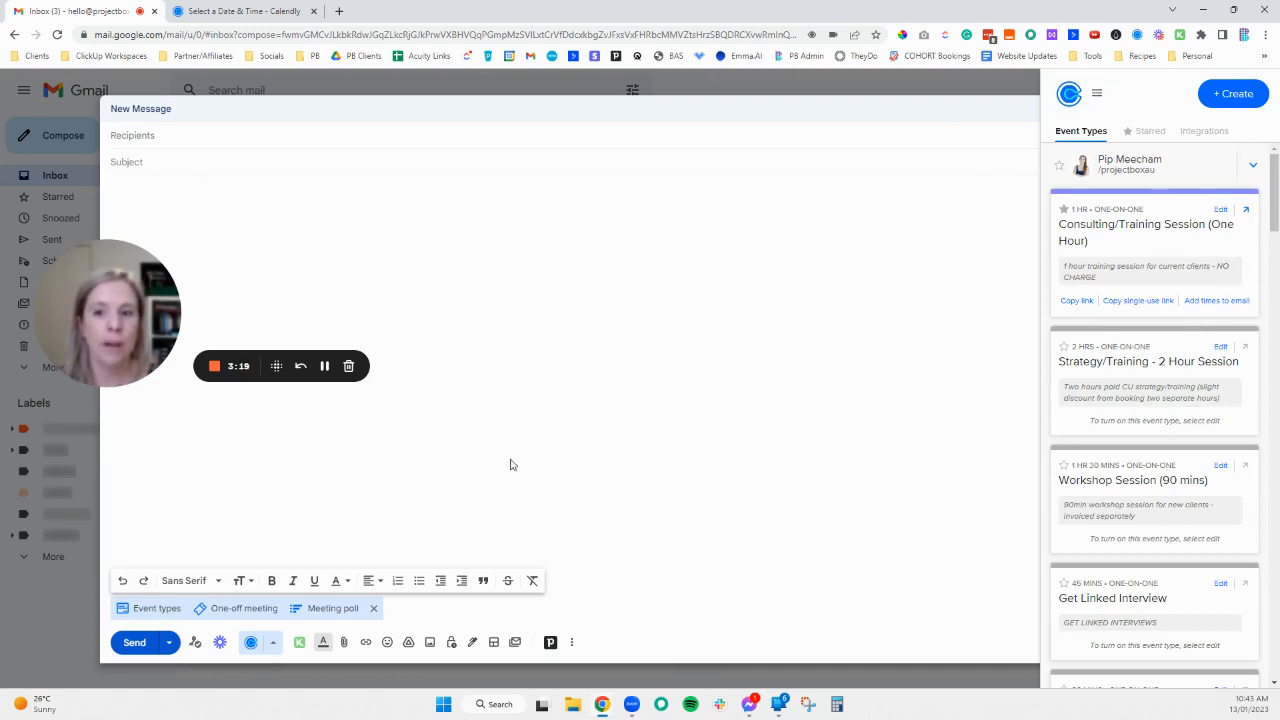
- Start a new one-off meeting and set its duration to a custom 90 minutes
click(240, 612)
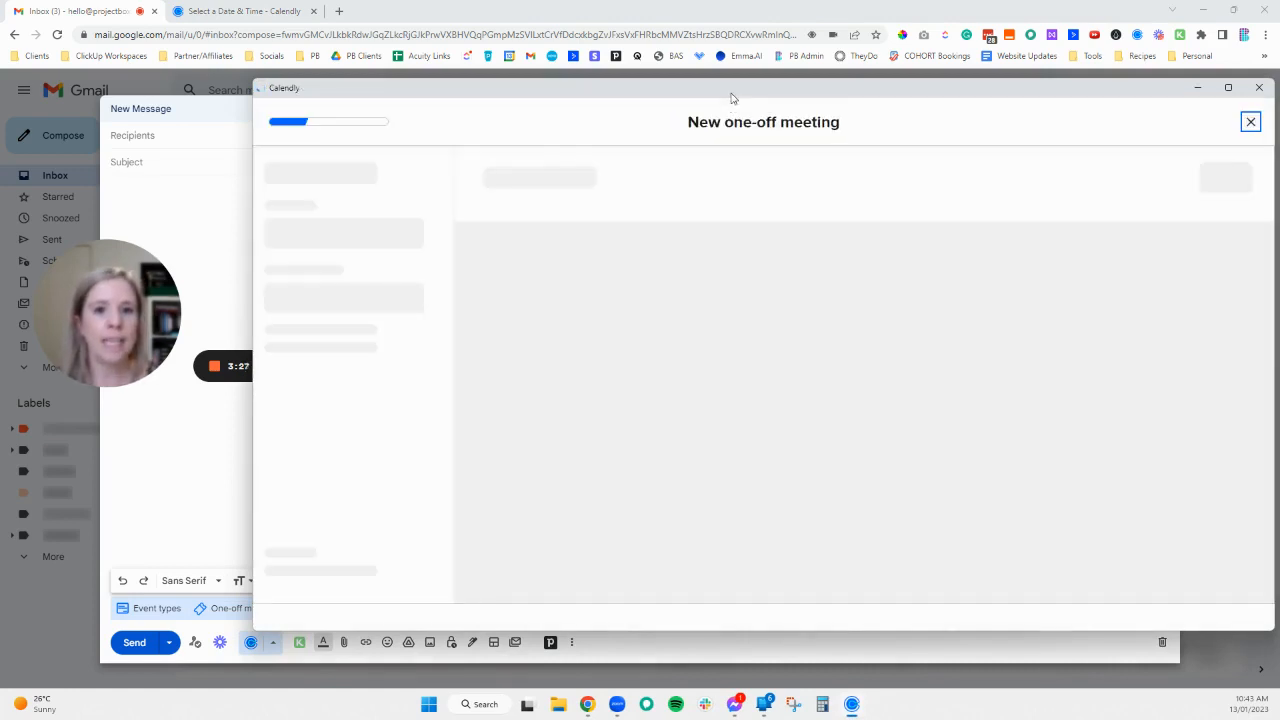
drag(731, 94, 709, 68)
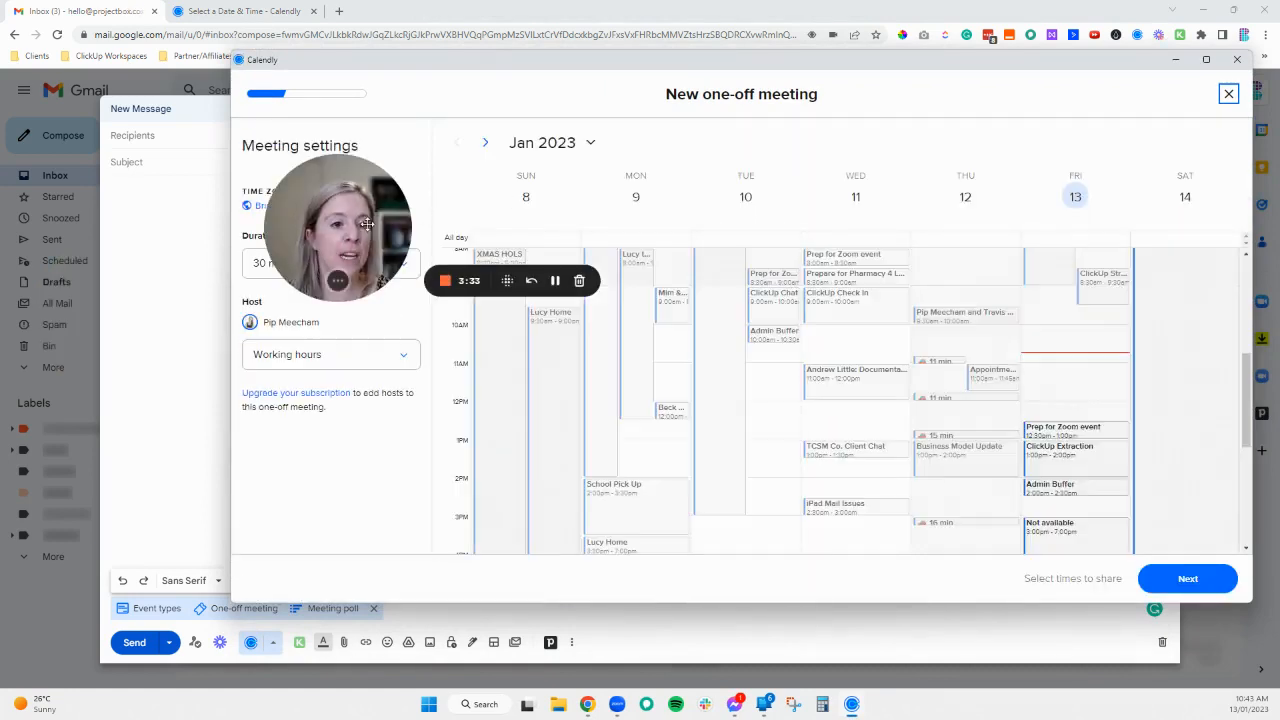
drag(390, 249, 208, 120)
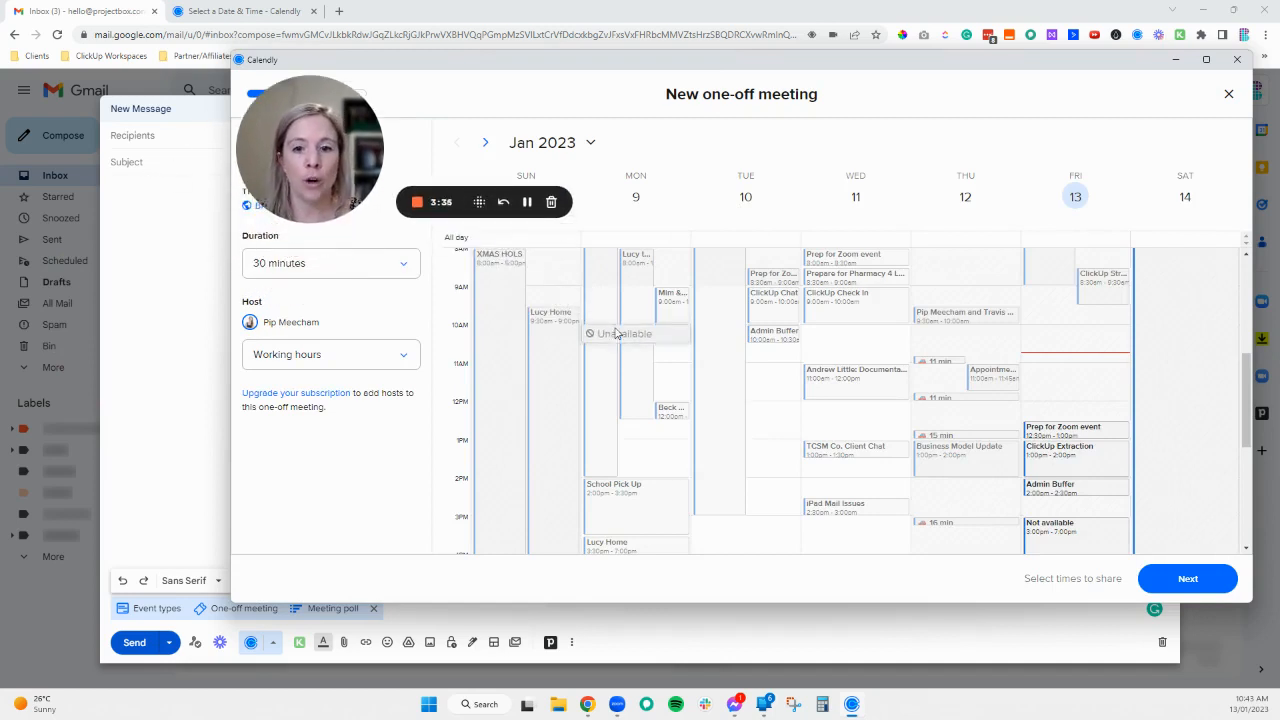
click(346, 264)
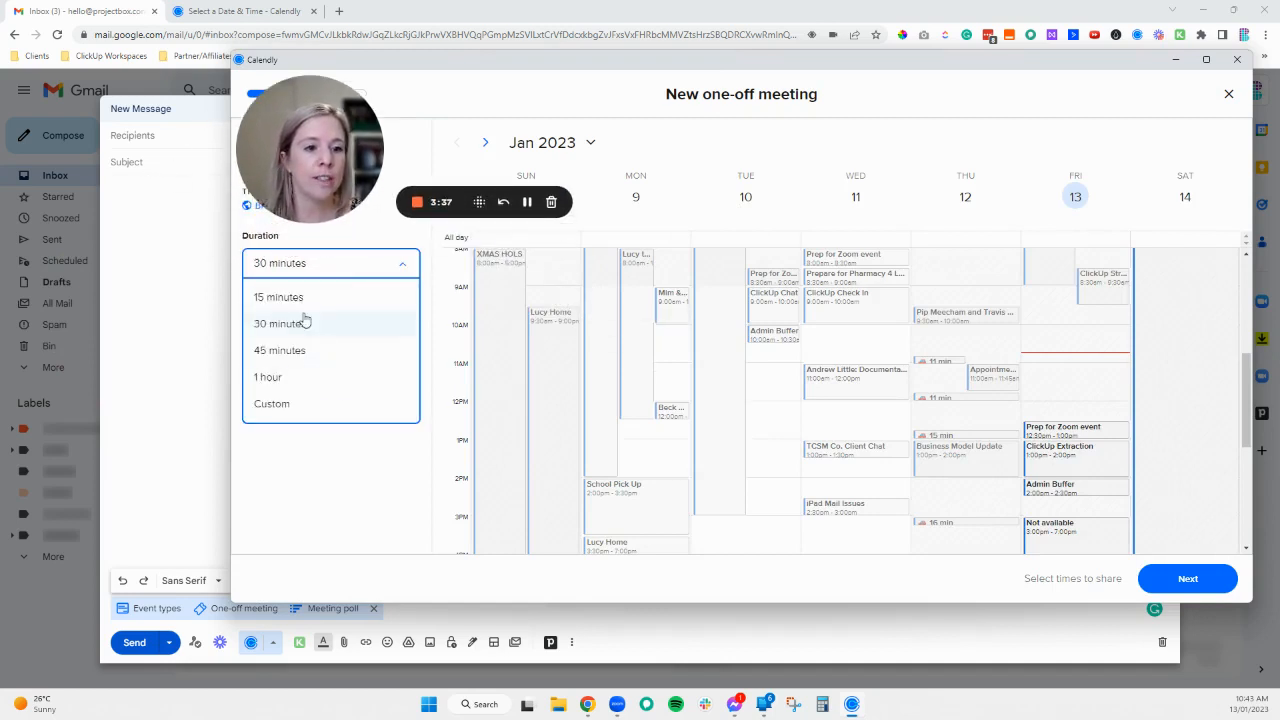
click(283, 410)
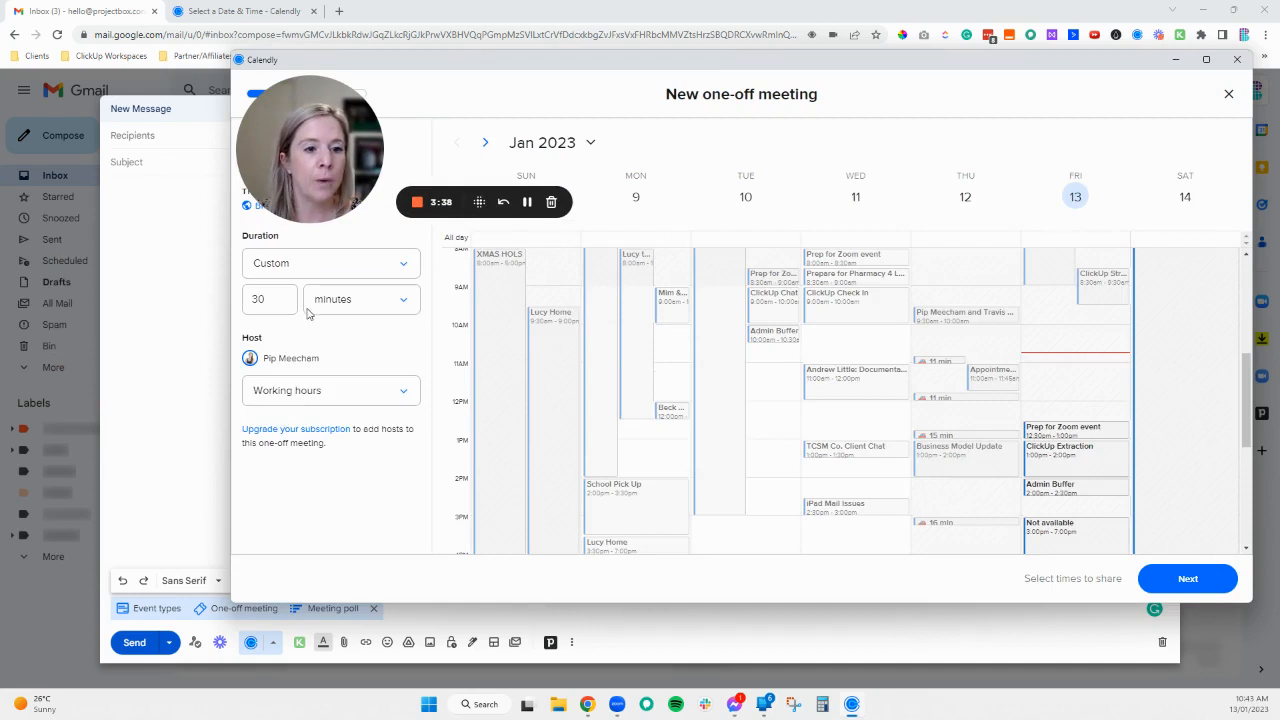
drag(280, 301, 211, 298)
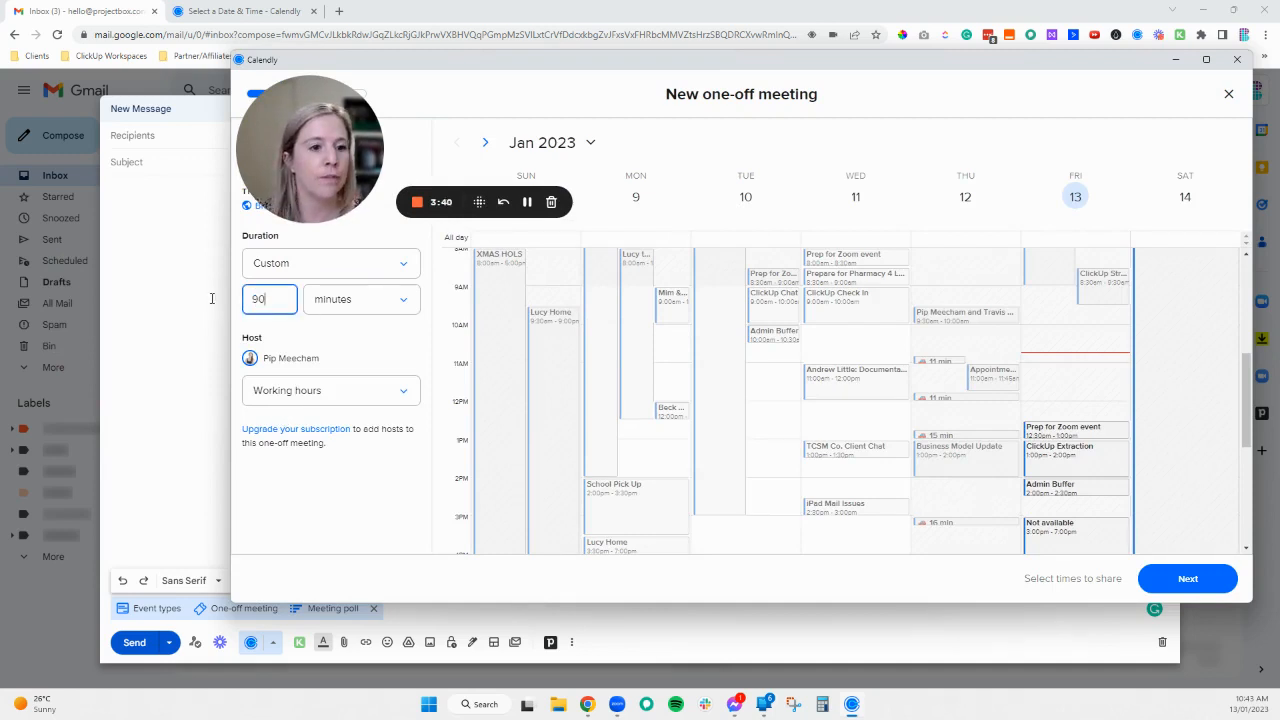
text(90)
click(329, 390)
click(317, 425)
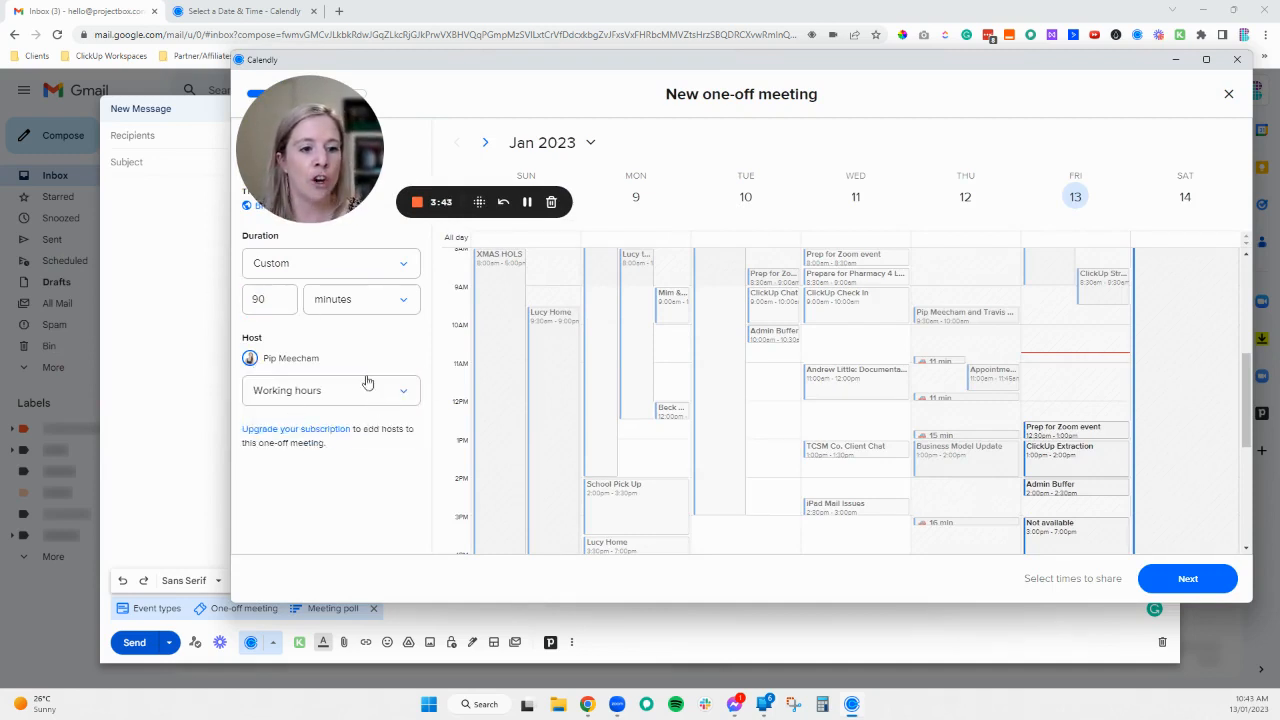
- Move to the week of Jan 29 and offer Jan 30 10:15am, Feb 1 10:00am and Feb 3 10:15am
scroll(791, 406, down, 4)
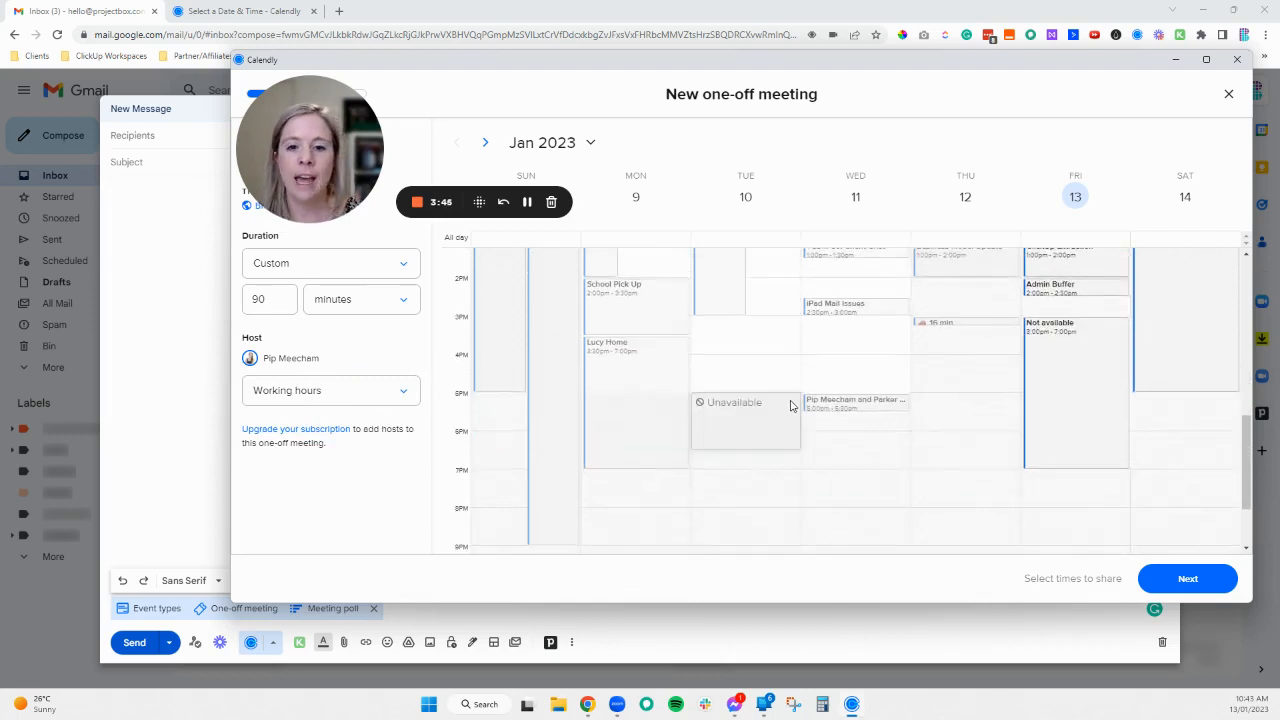
scroll(830, 386, up, 2)
scroll(830, 386, up, 1)
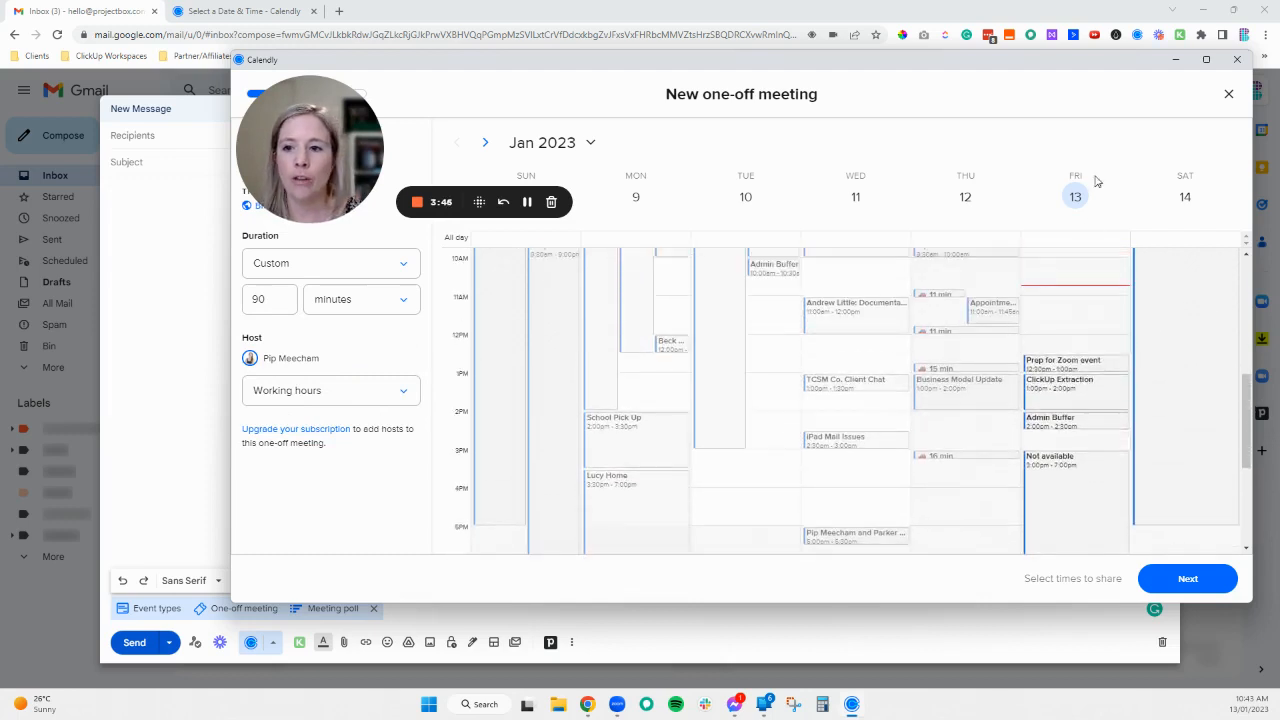
click(590, 145)
click(726, 185)
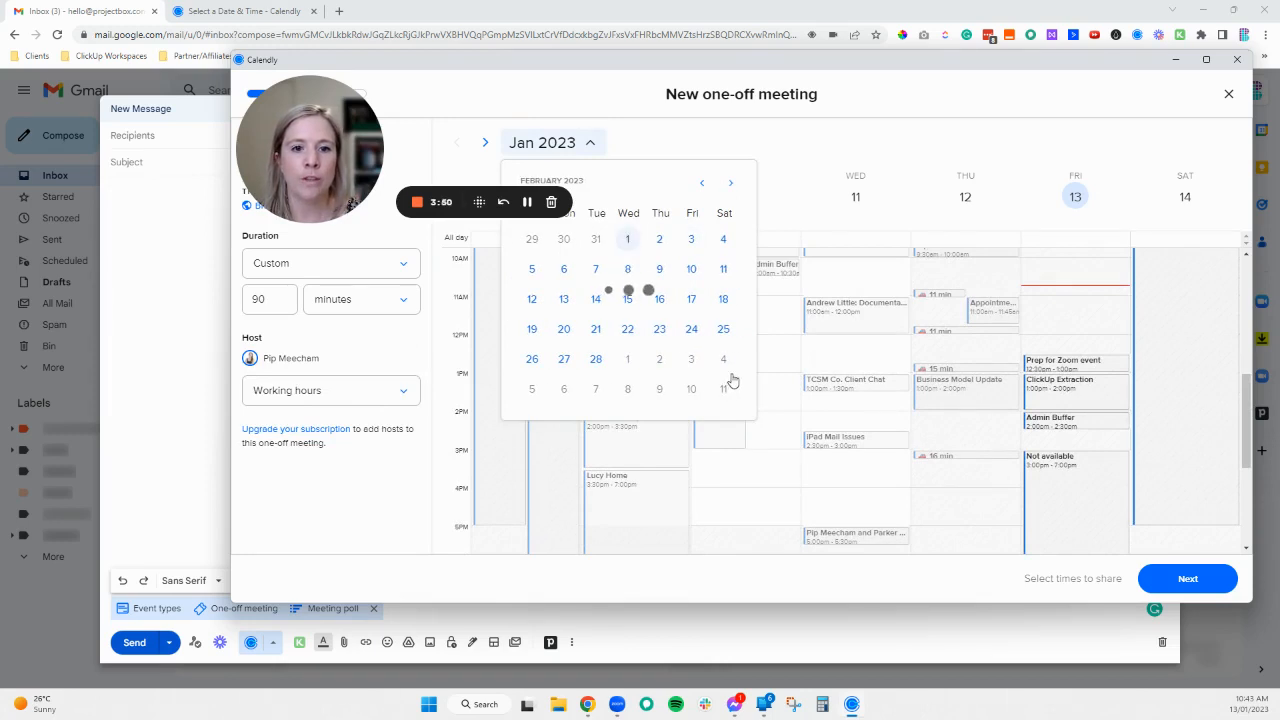
click(811, 167)
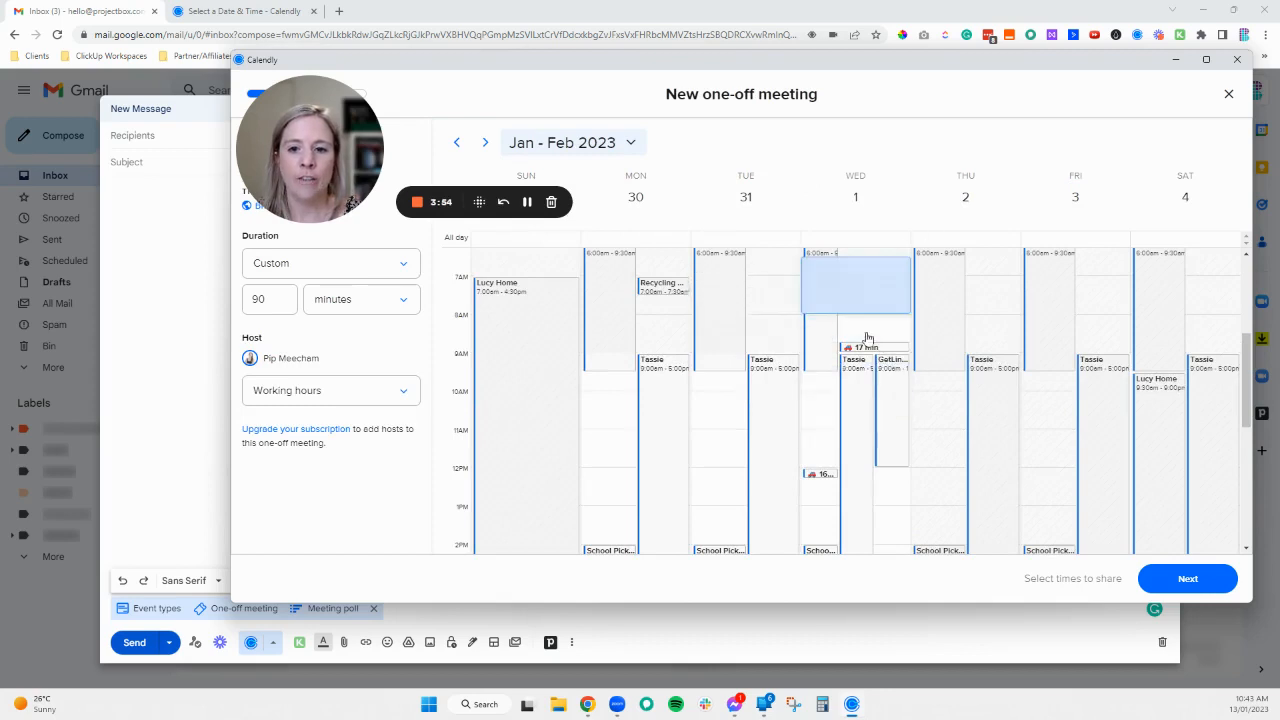
scroll(885, 342, up, 3)
scroll(930, 390, down, 4)
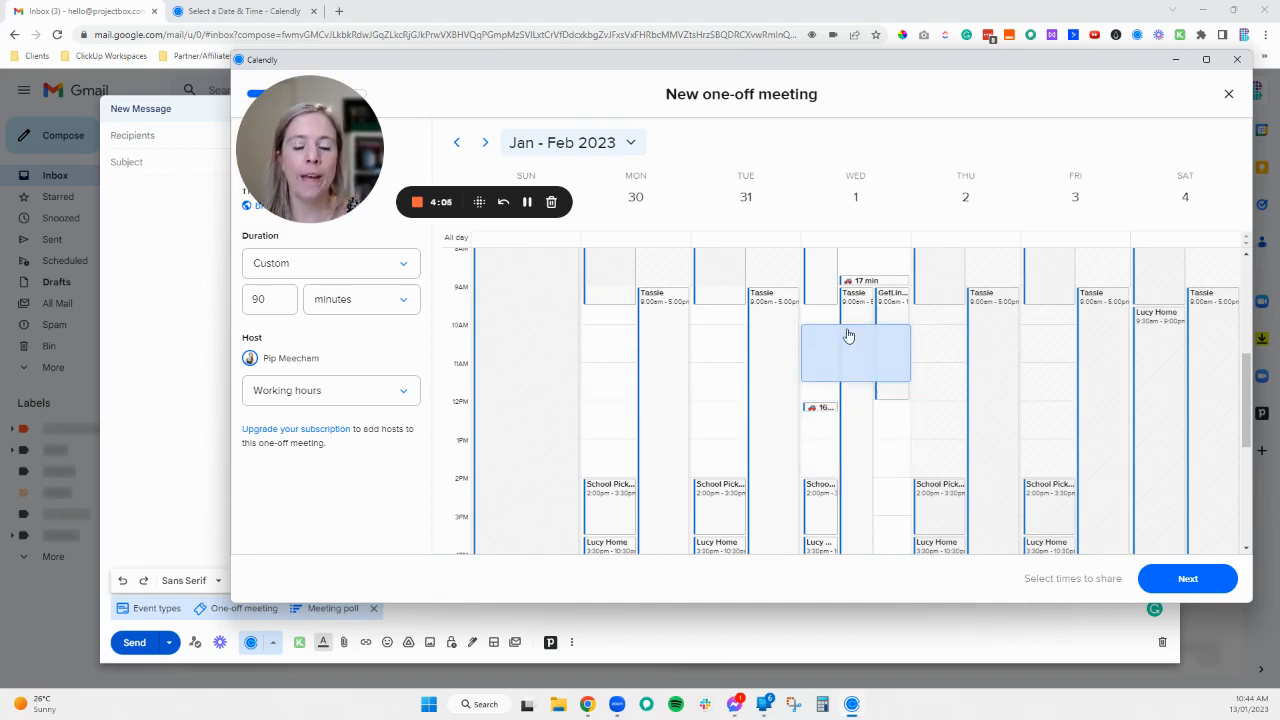
click(847, 332)
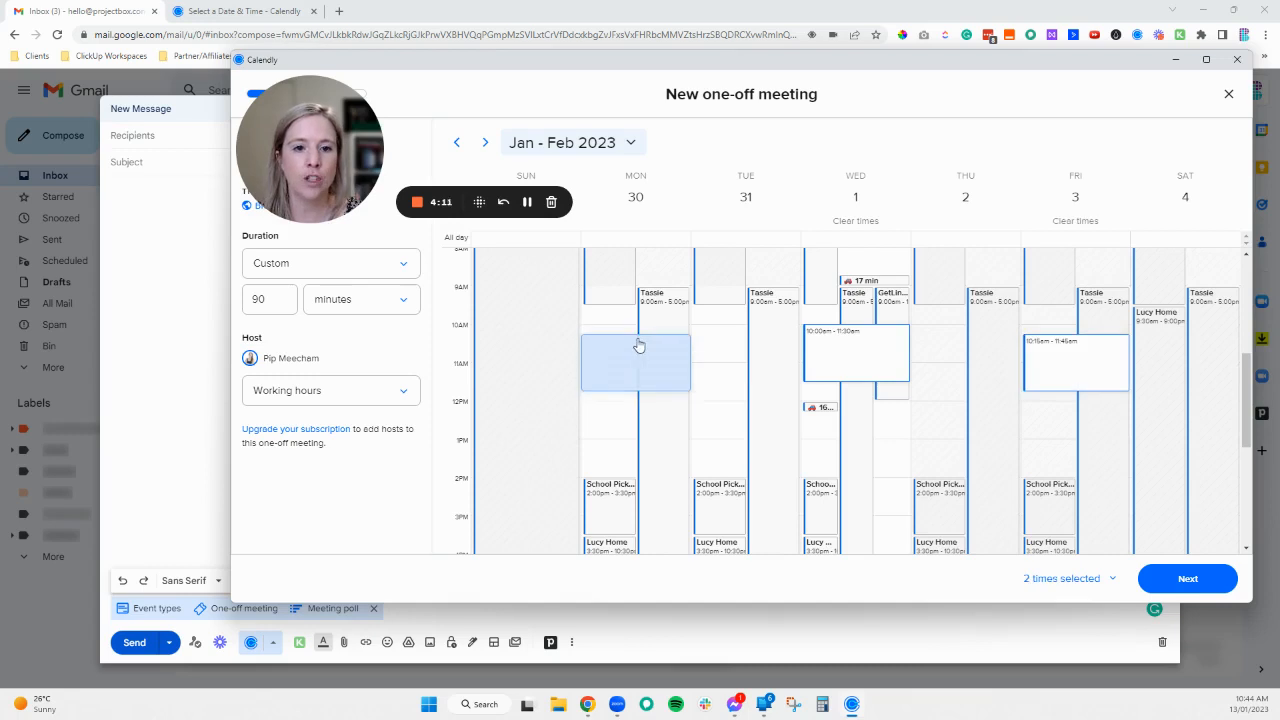
click(628, 337)
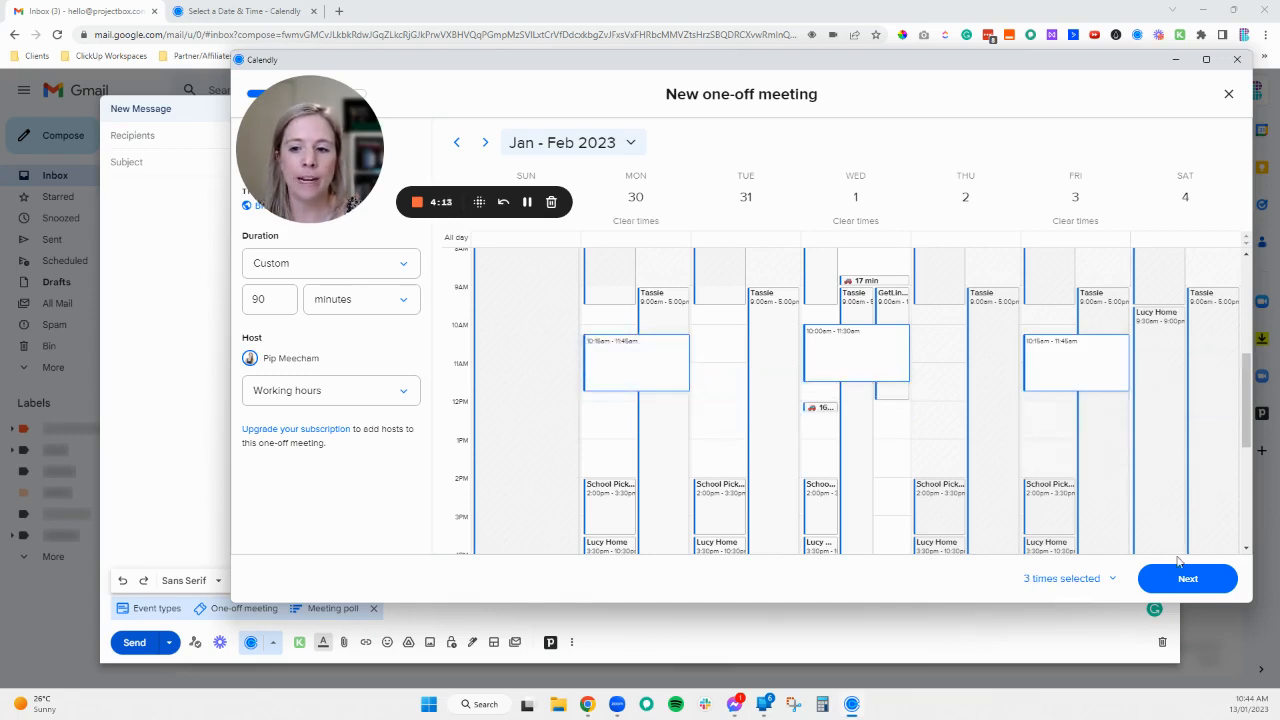
click(1190, 579)
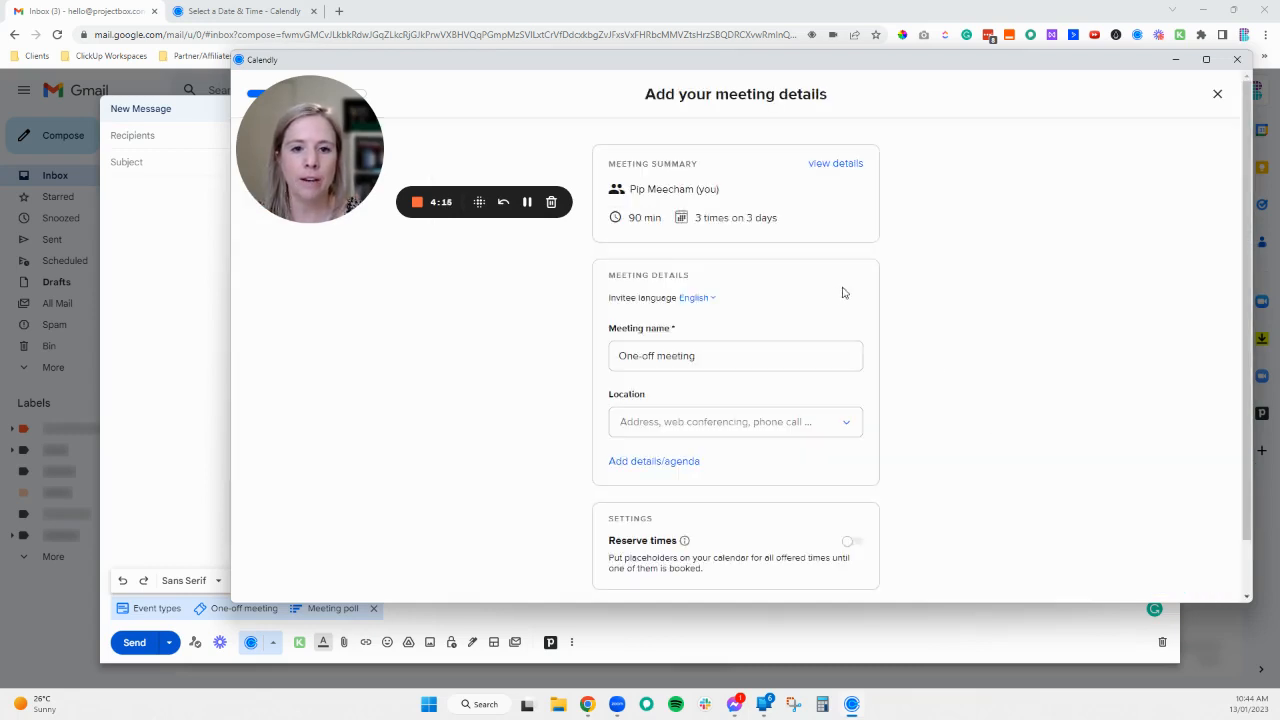
- Review the meeting name and location options, then publish the one-off meeting
scroll(680, 303, down, 1)
drag(698, 297, 556, 299)
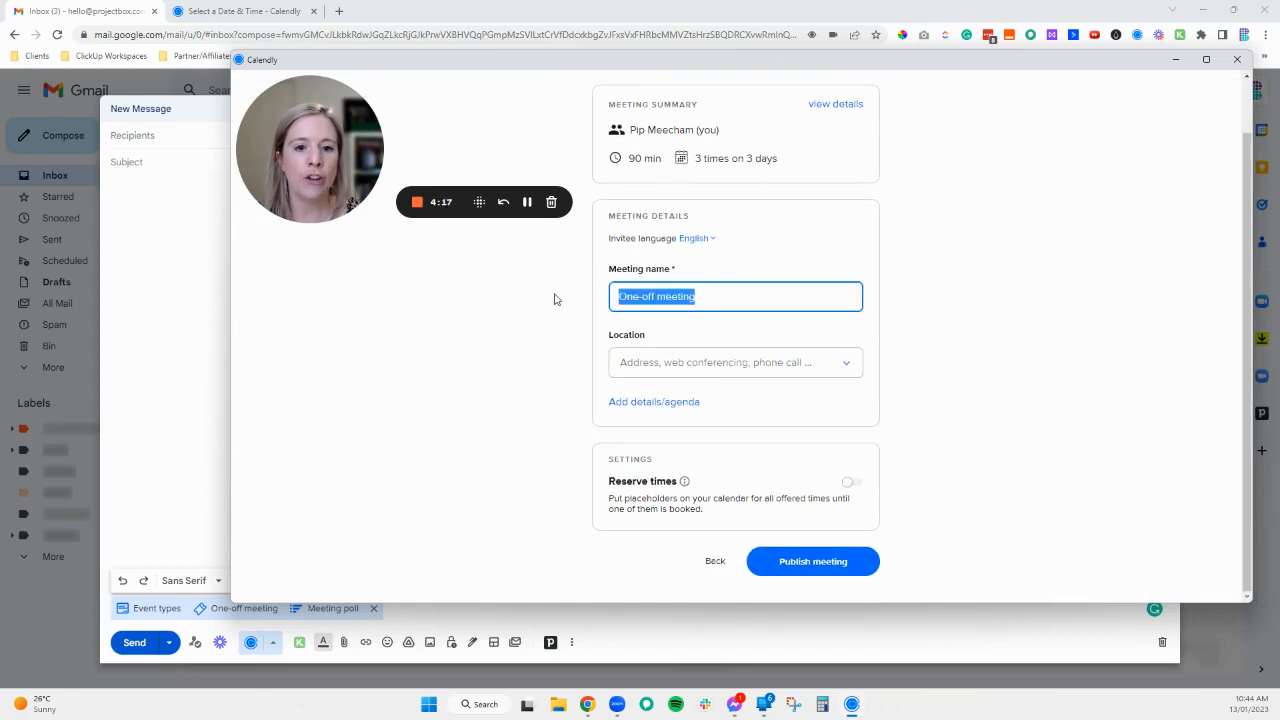
click(847, 366)
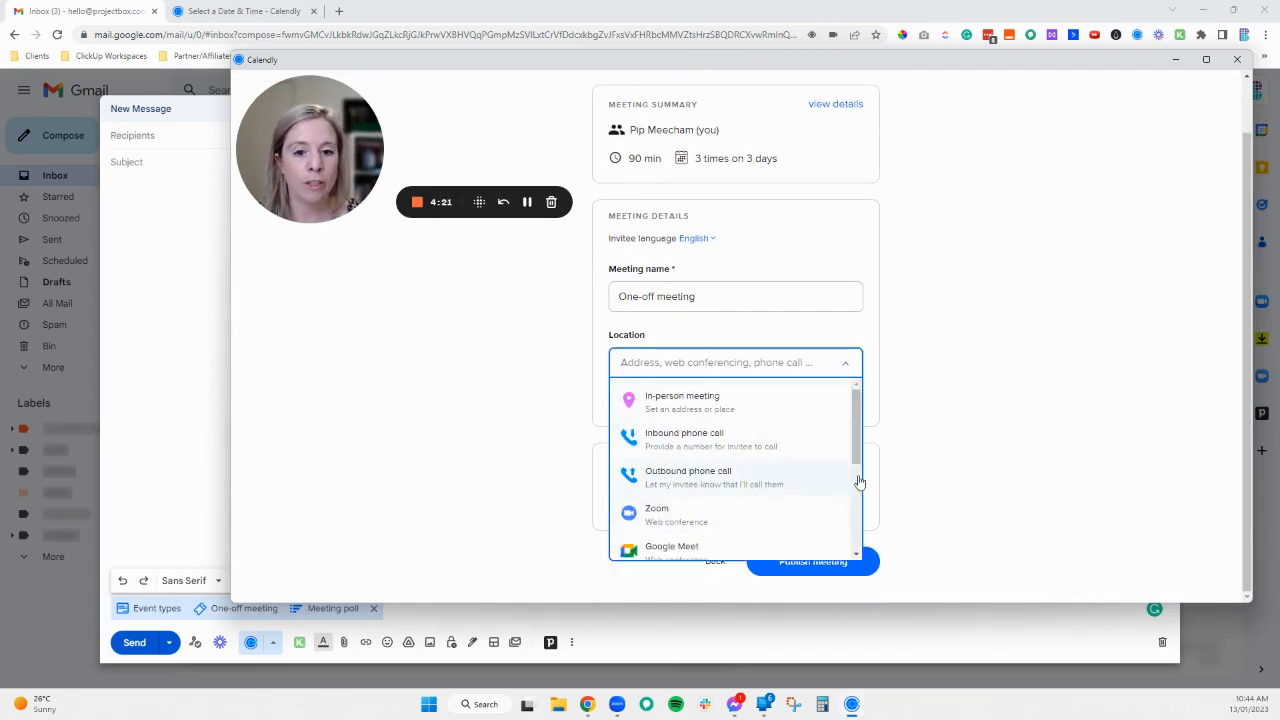
click(915, 455)
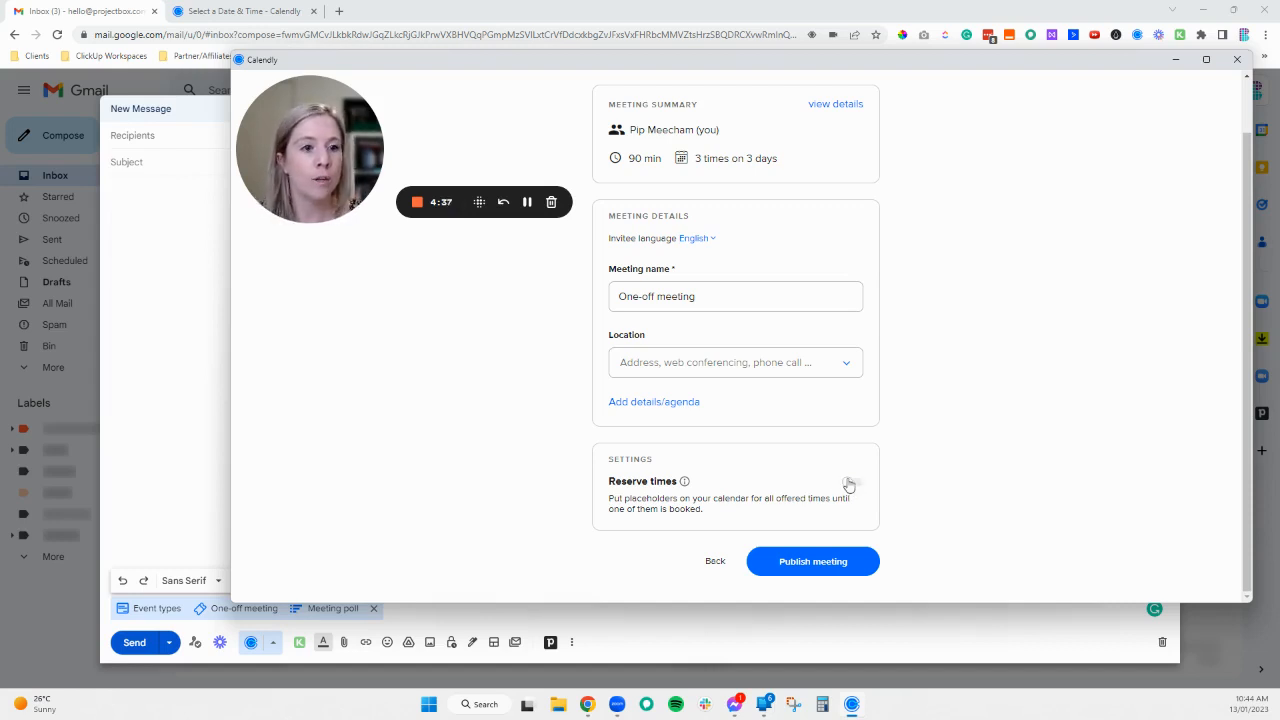
click(803, 565)
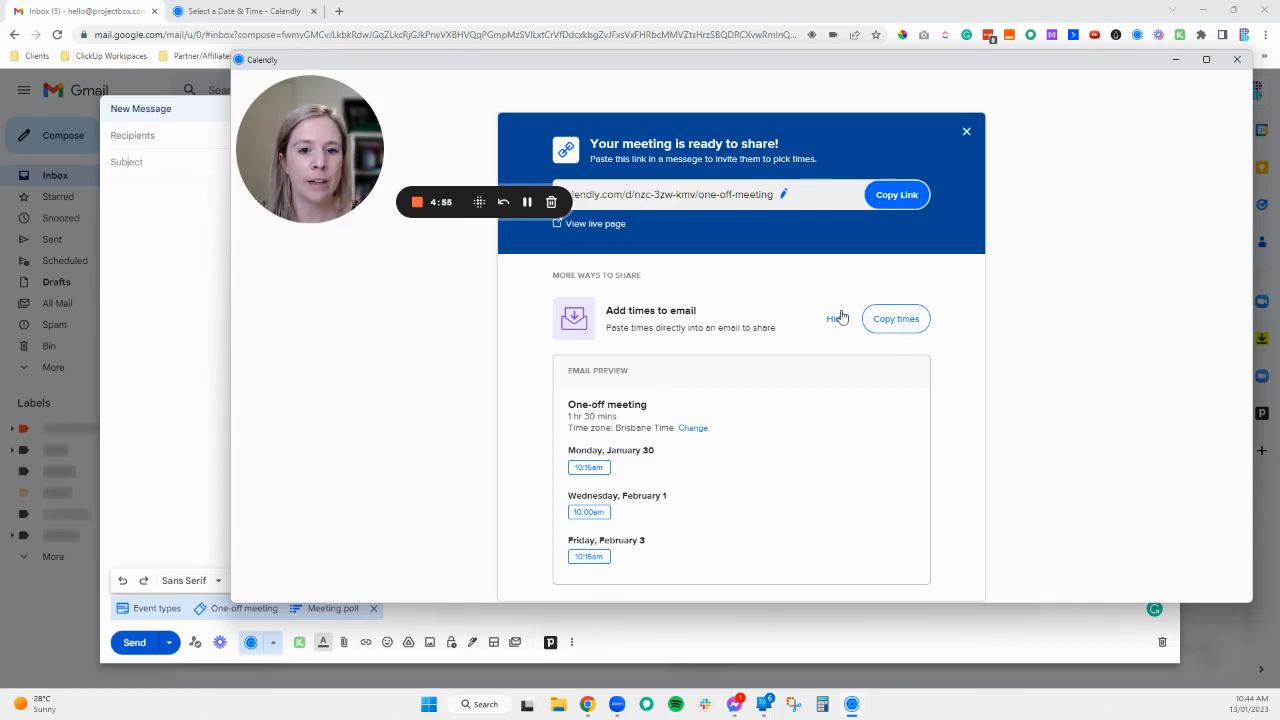
- Copy the one-off meeting's times and paste them into the message body
click(896, 322)
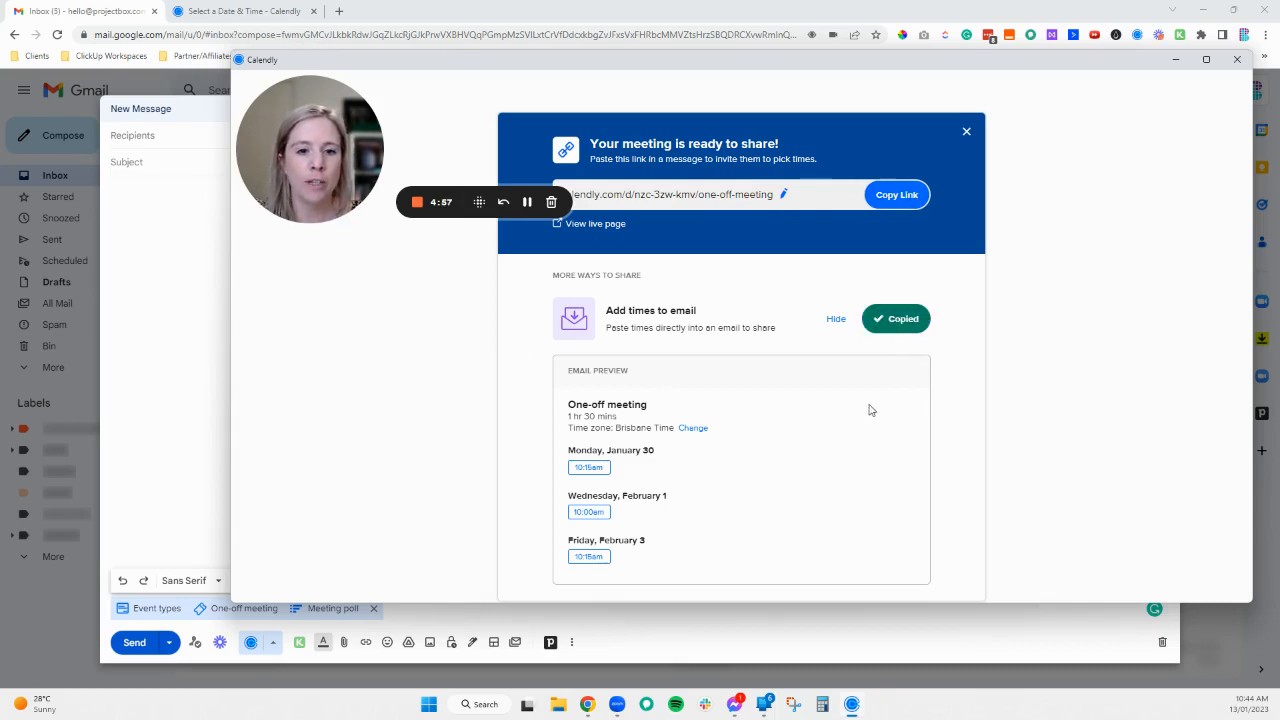
click(1238, 61)
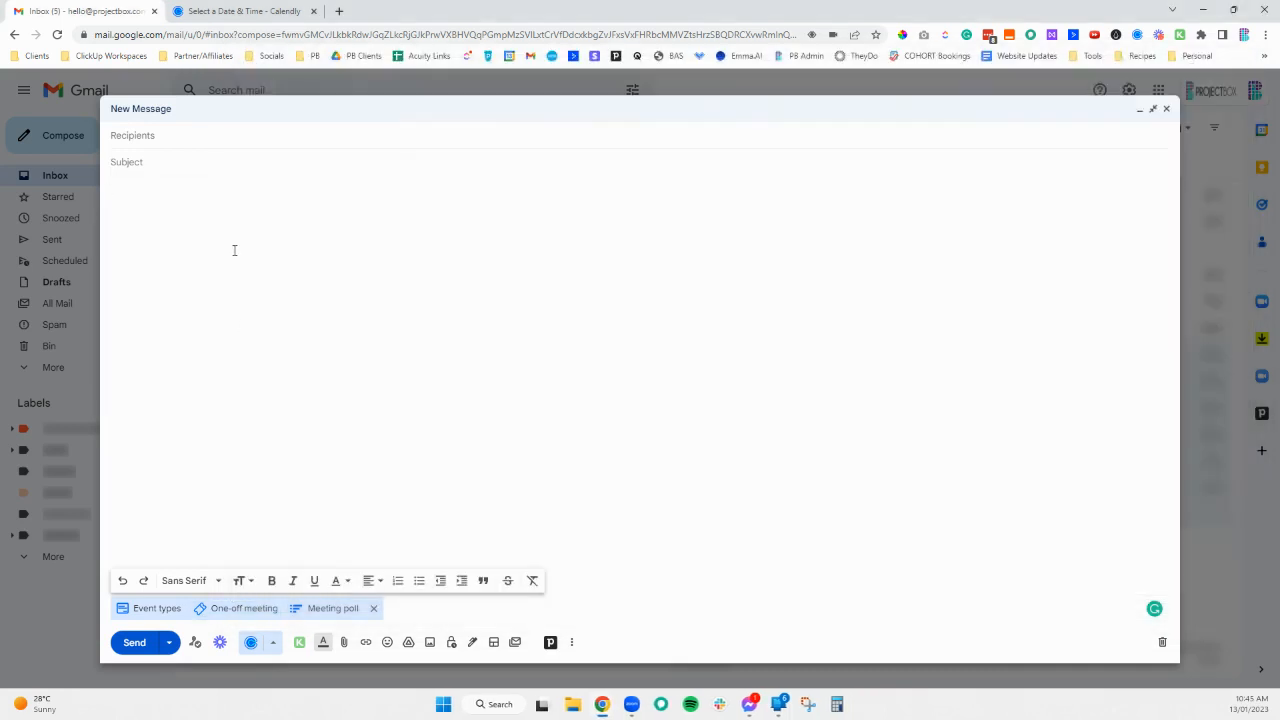
text(One-off meeting 1 hr 30 mins Time zone: Brisbane Time Change Monday, January 30 10:15am Wednesday, February 1 10:00am Friday, February 3 10:15am)
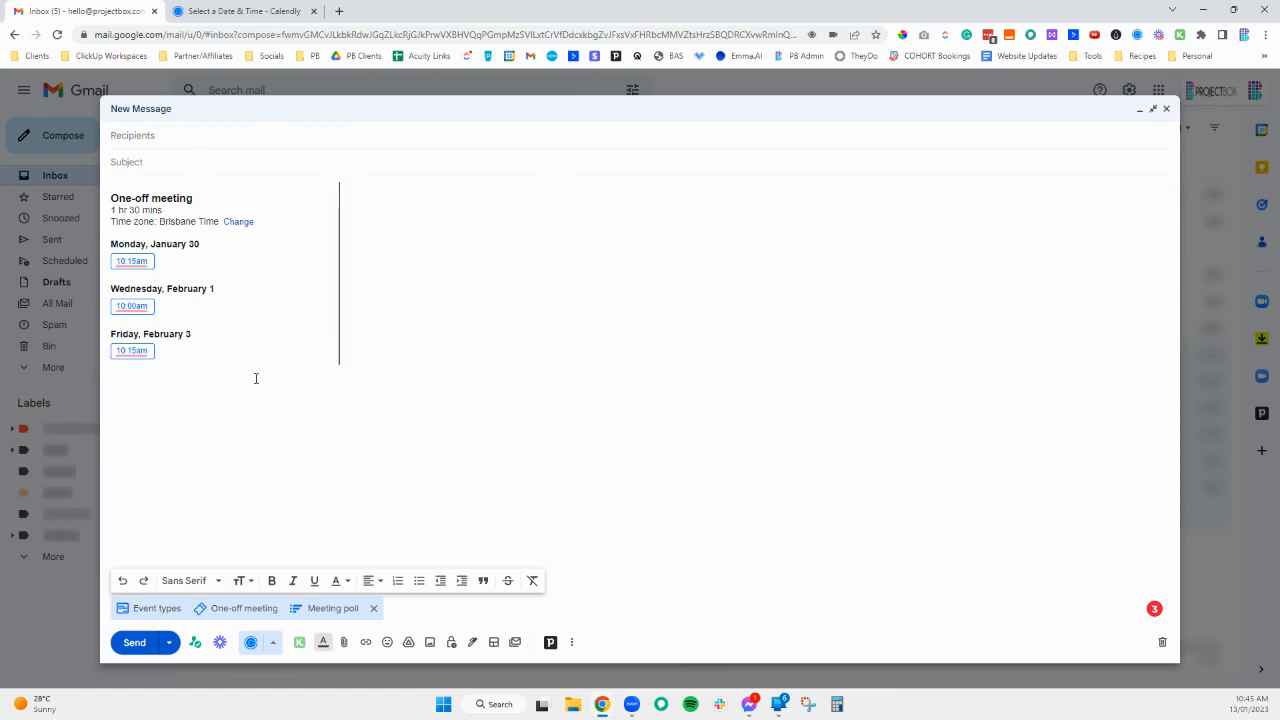
- Create a 45-minute meeting poll offering three times in the week of Feb 26
click(327, 612)
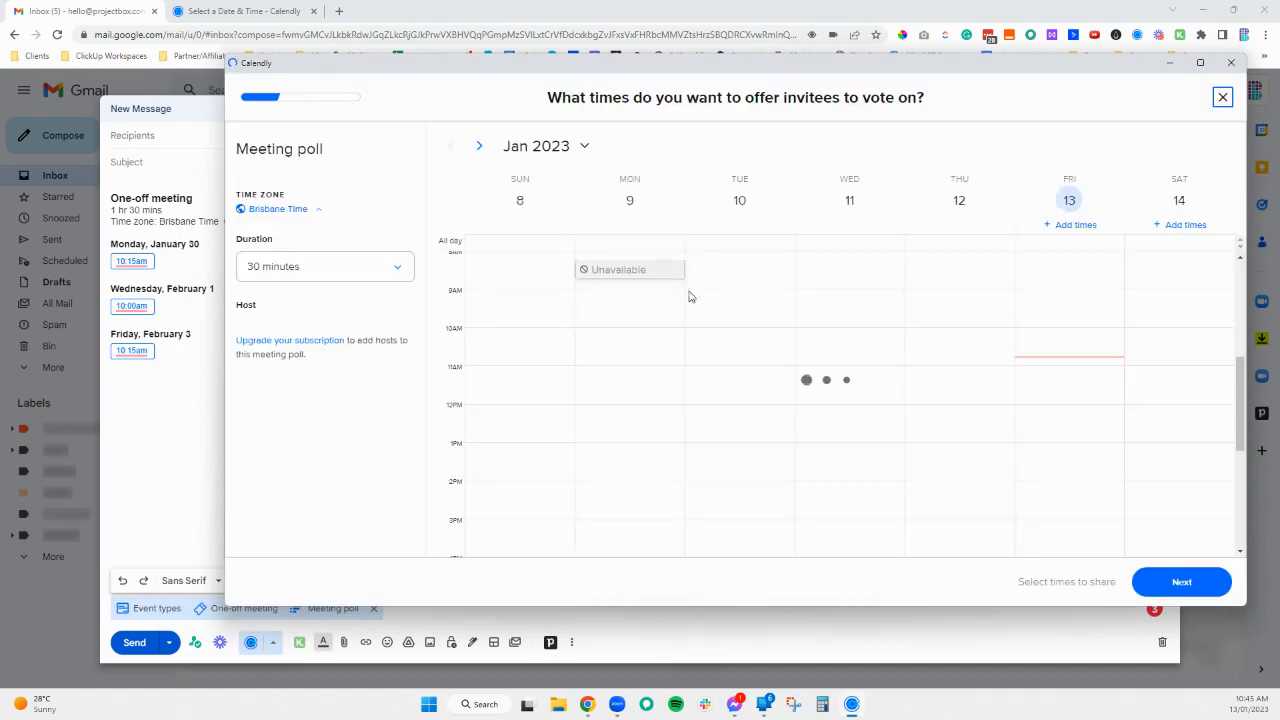
click(352, 268)
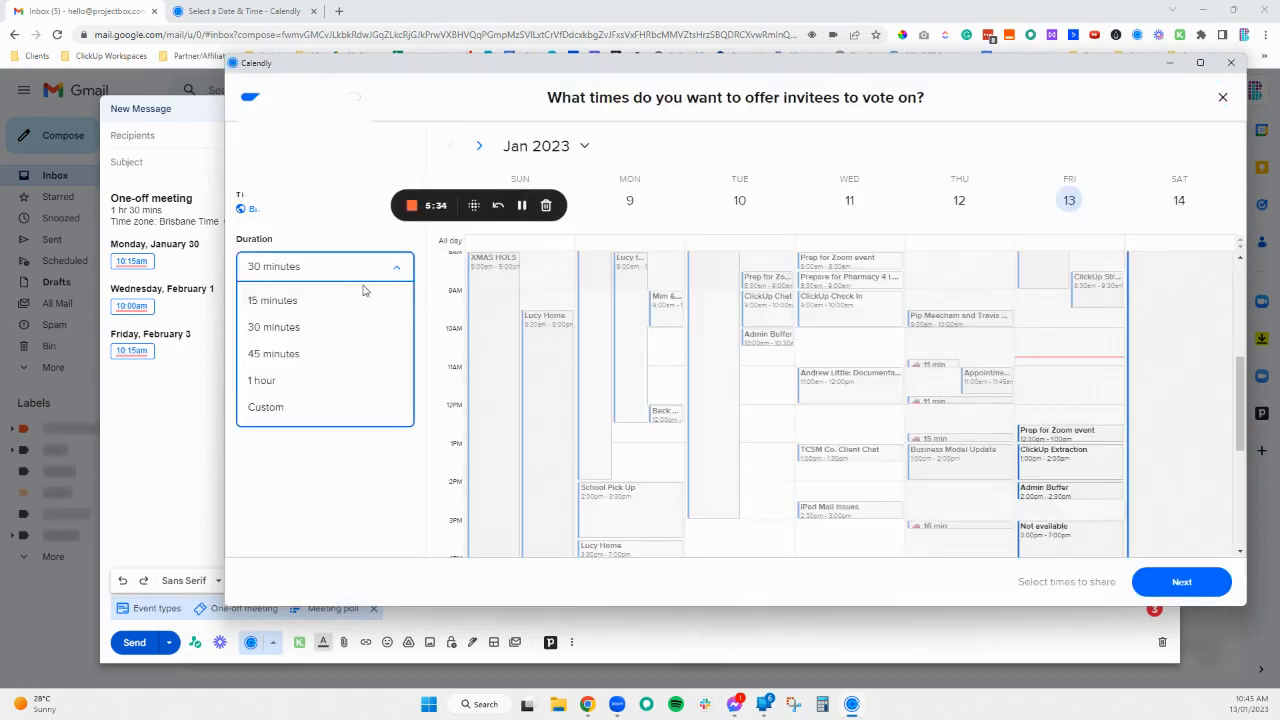
click(281, 363)
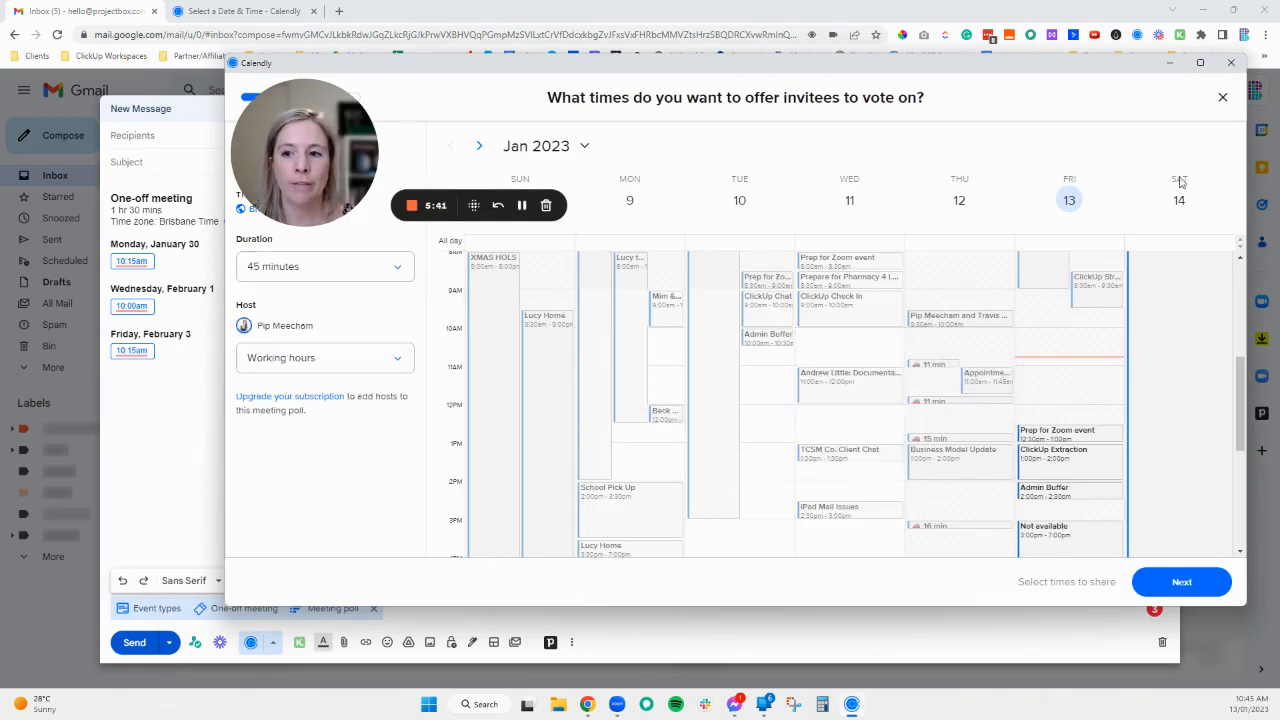
click(584, 146)
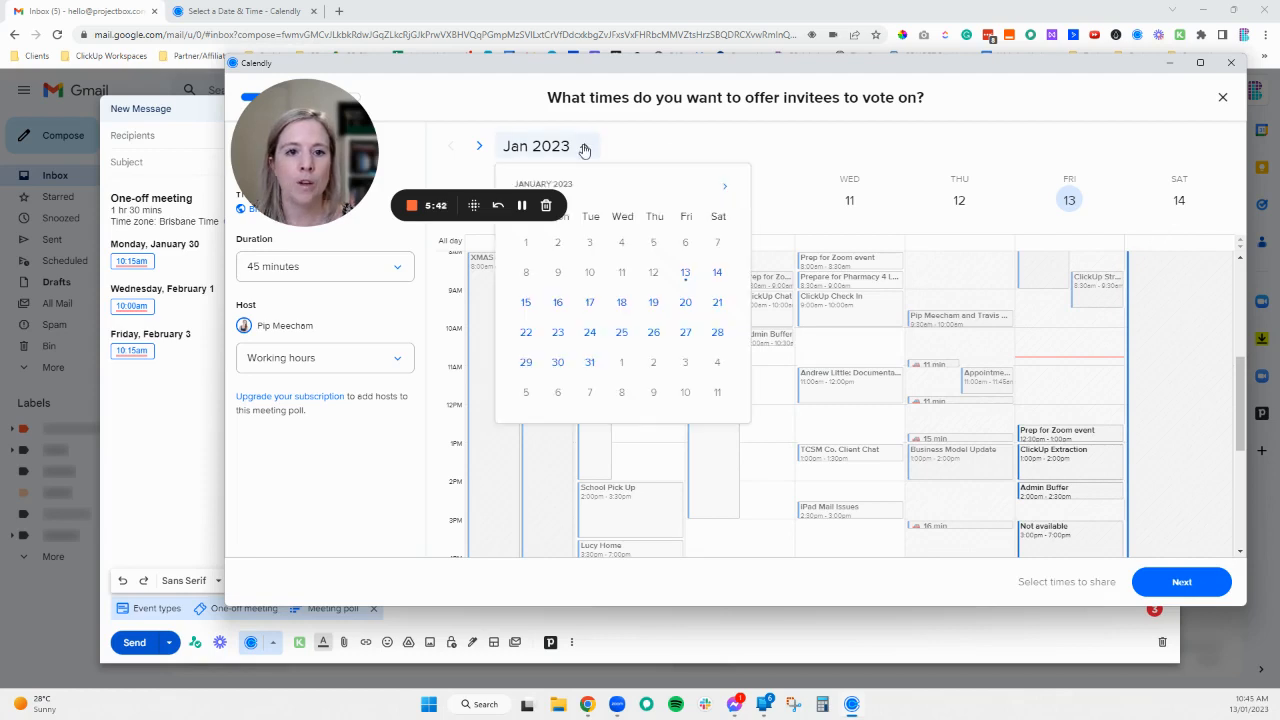
click(724, 187)
click(589, 362)
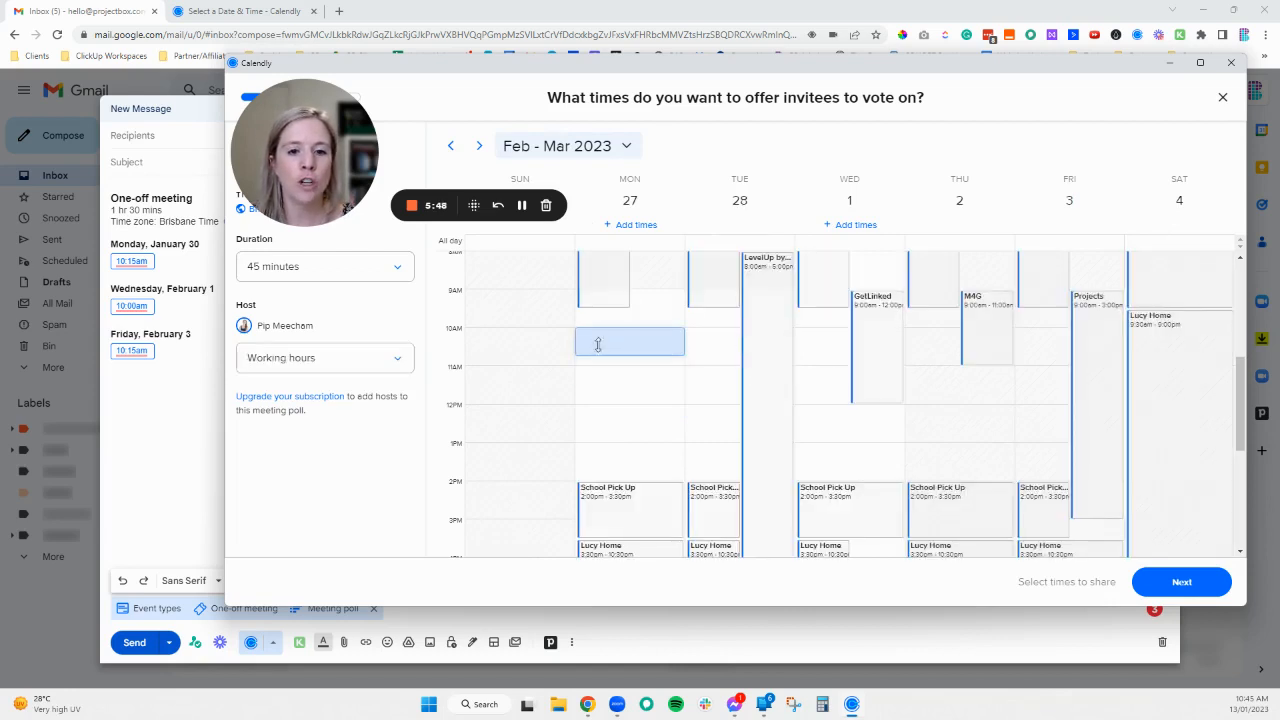
click(596, 345)
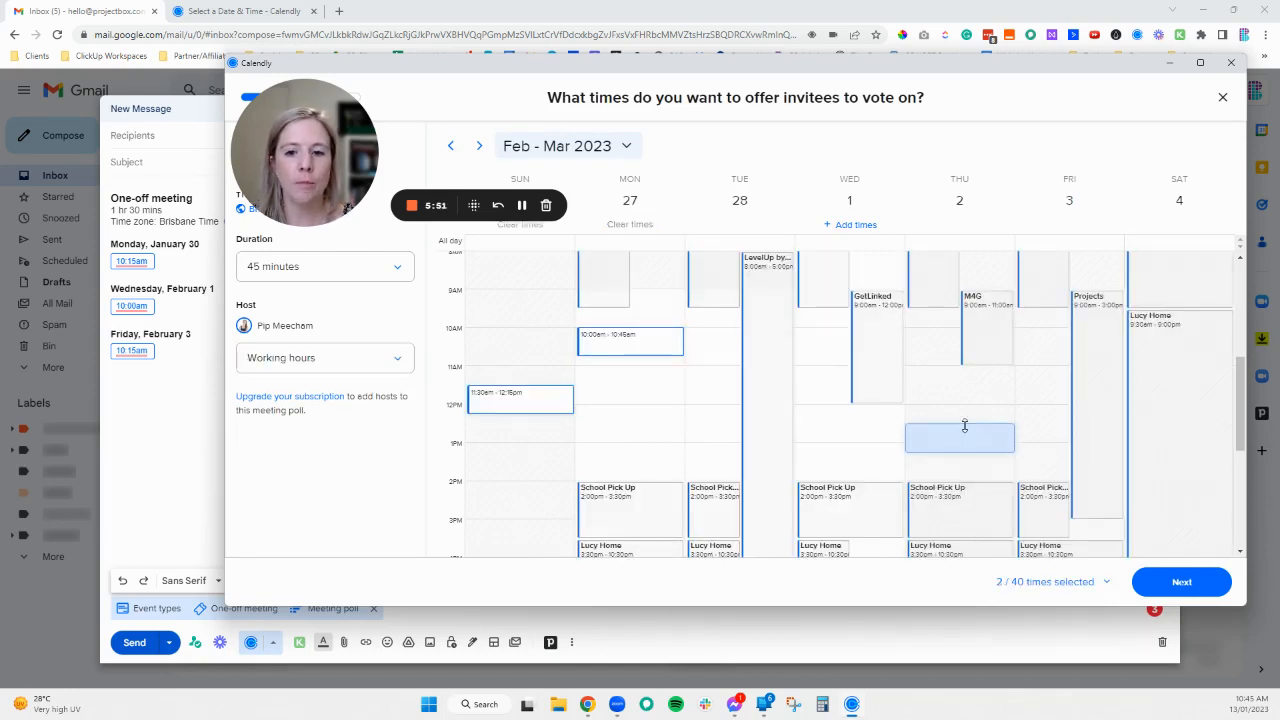
click(1173, 583)
- Publish the meeting poll and copy its link
scroll(703, 227, down, 1)
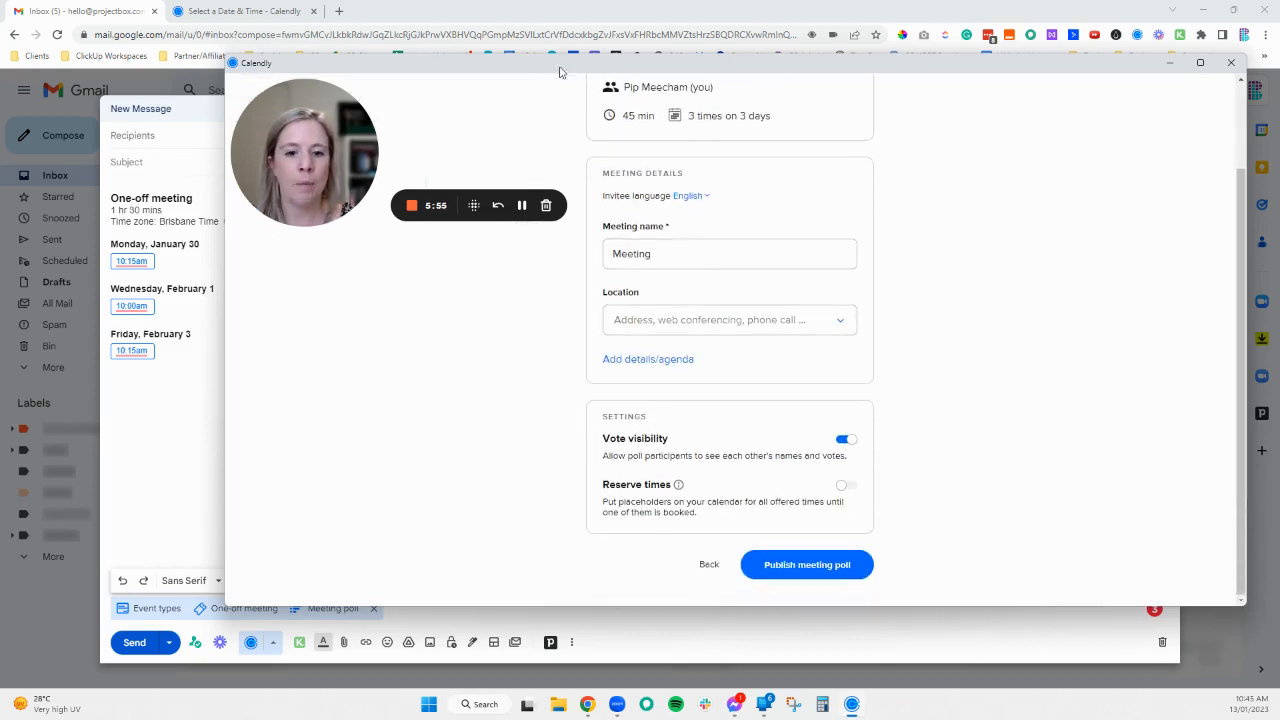
click(785, 572)
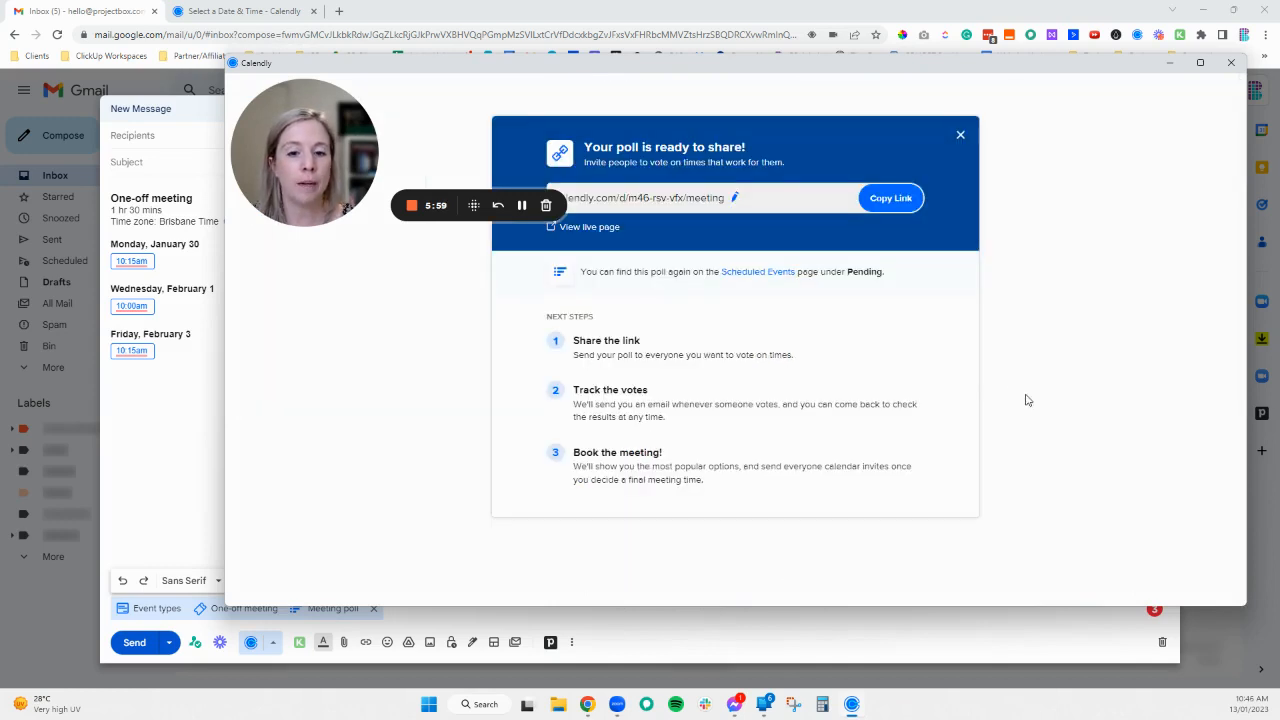
click(915, 198)
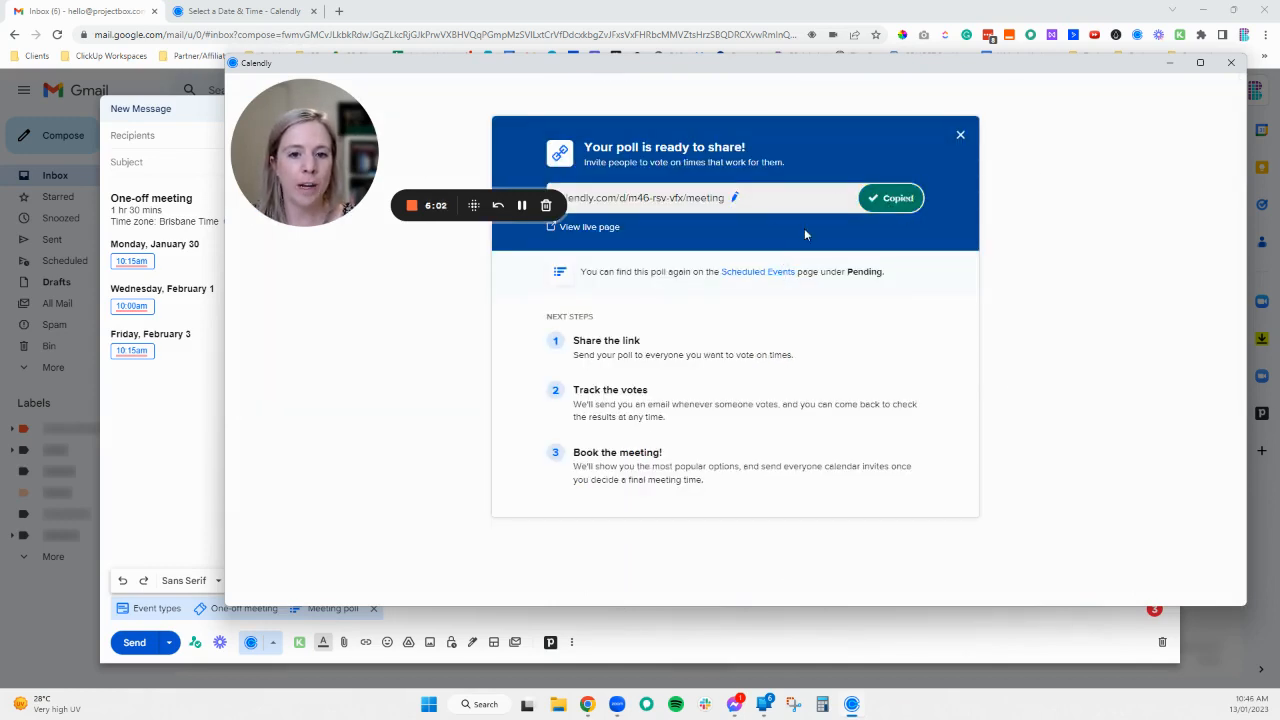
click(1231, 62)
- Paste the poll link below the meeting times and turn it into a hyperlink
text(https://calendly.com/d/m46-rsv-vfx/meeting)
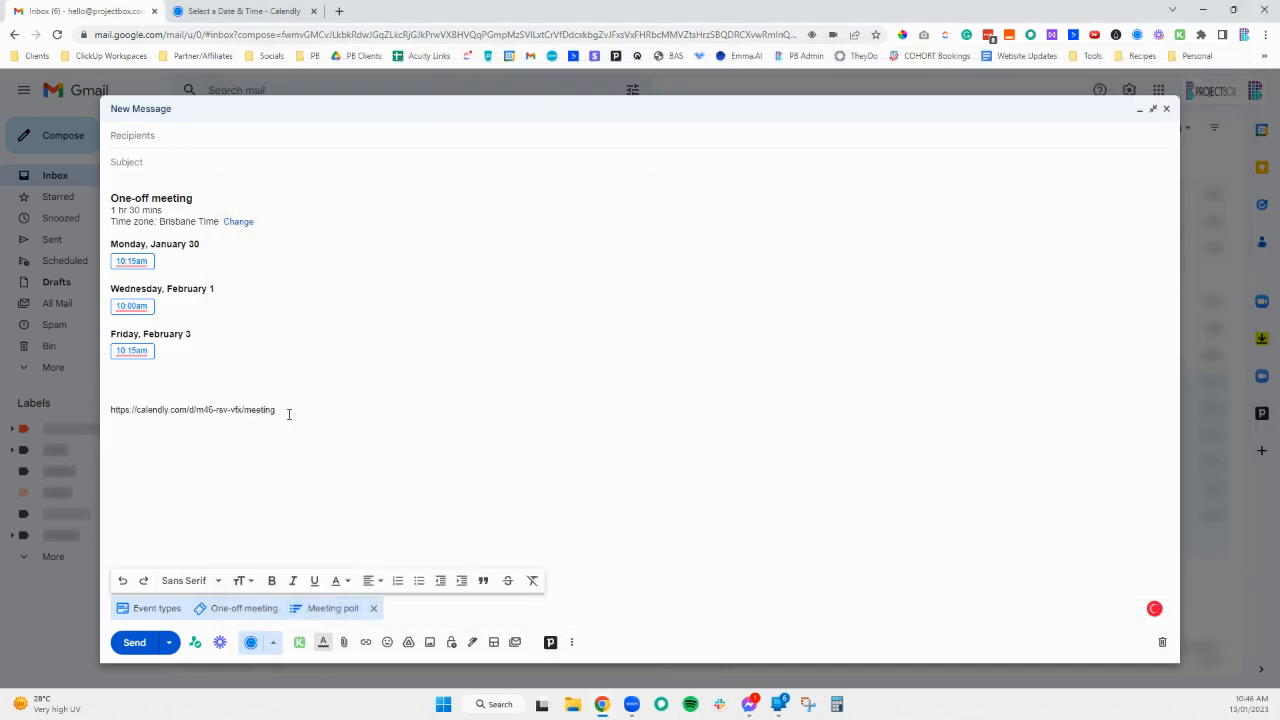
drag(289, 413, 109, 410)
click(362, 637)
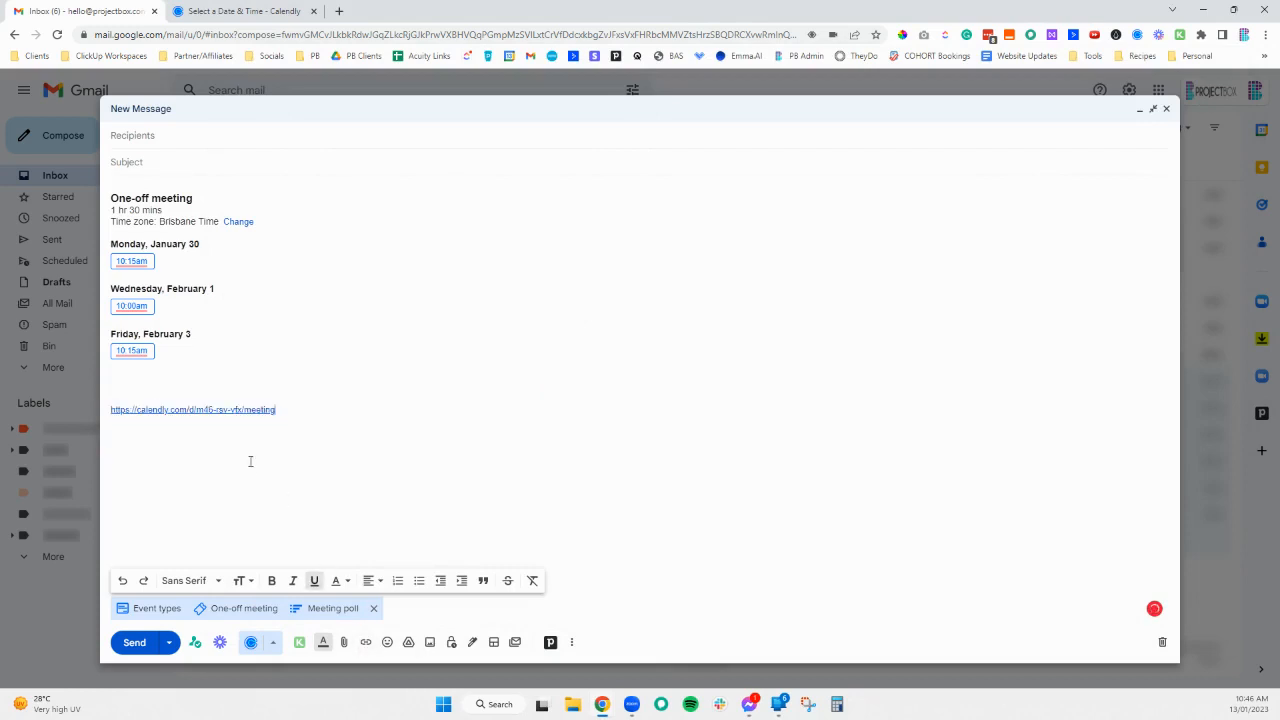